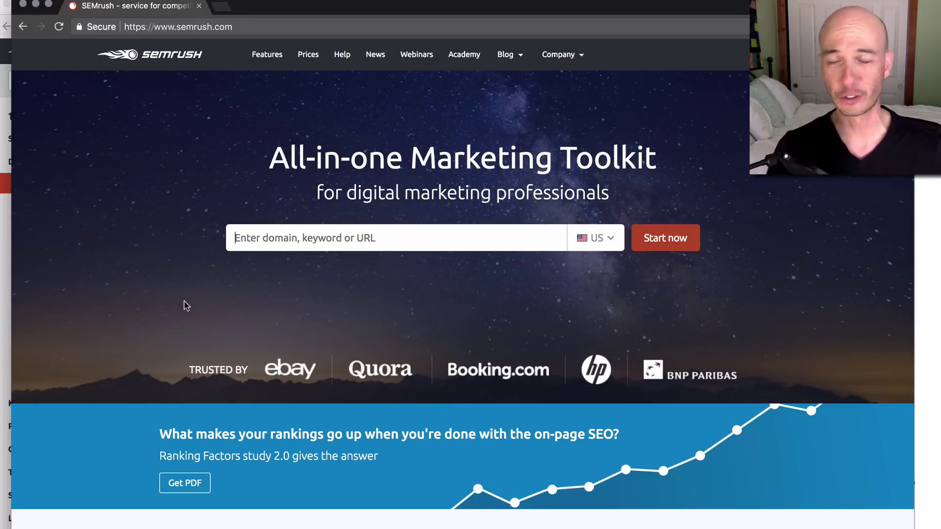
Browse the landing page's Content & PR features, then minimize it to reveal theroundingsound.com's Domain Overview
scroll(152, 324, down, 2)
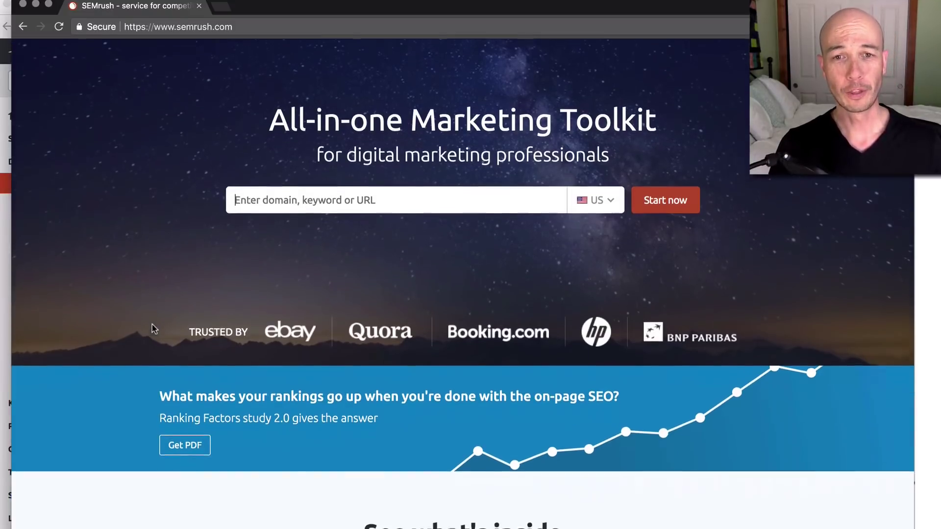
scroll(151, 325, down, 2)
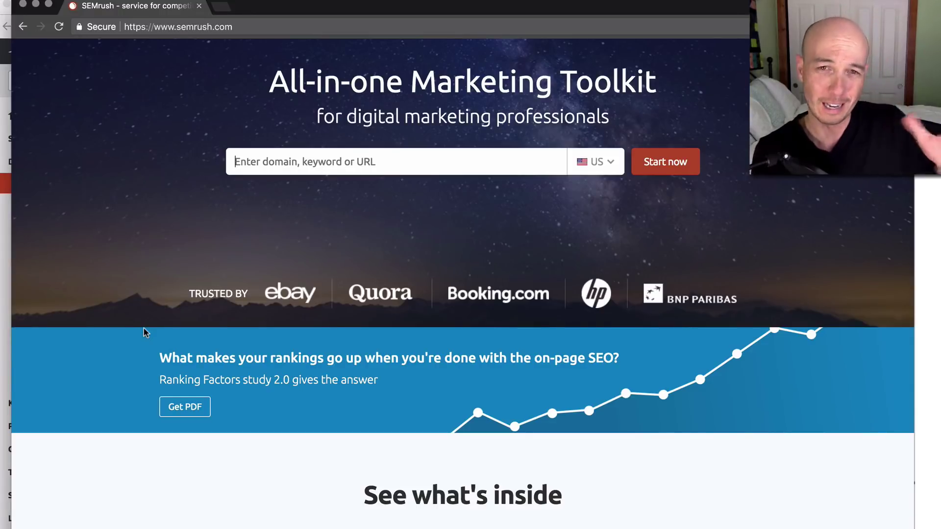
scroll(196, 393, down, 3)
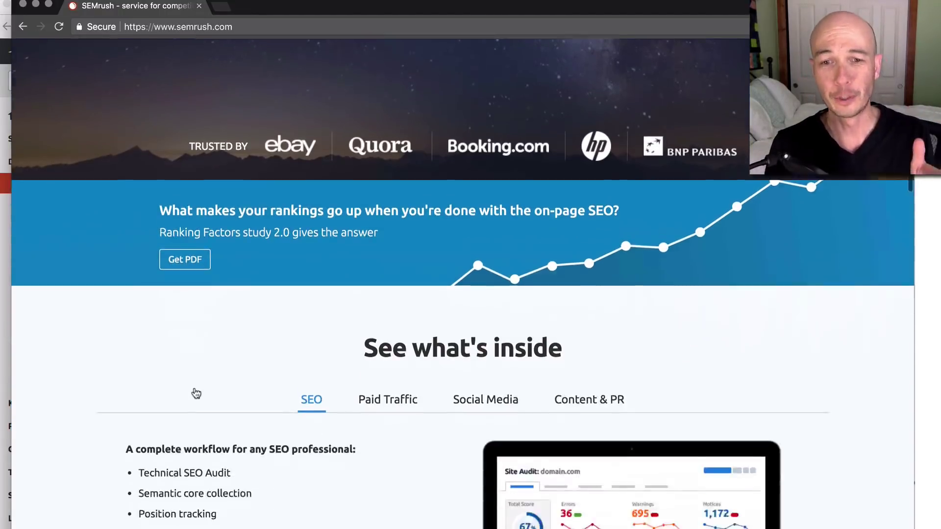
scroll(196, 393, down, 3)
scroll(384, 399, down, 2)
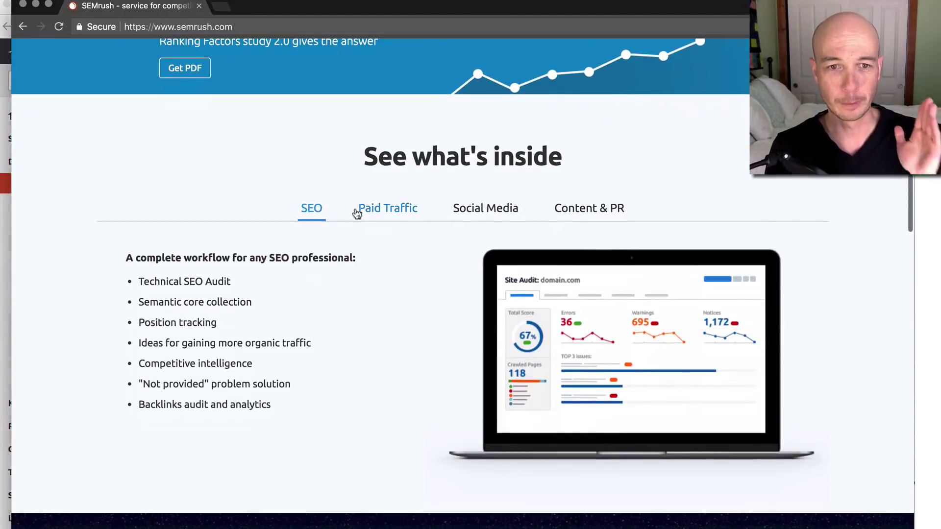
scroll(314, 233, down, 1)
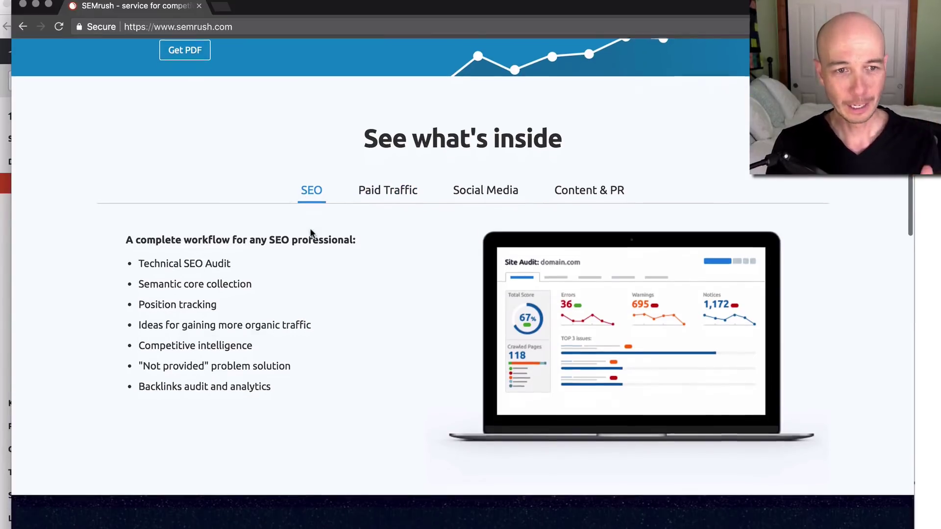
scroll(311, 233, down, 1)
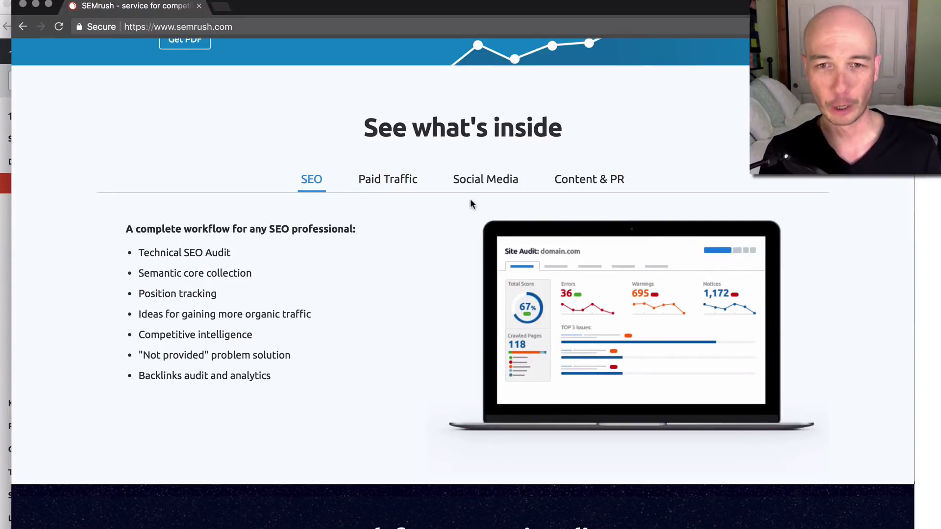
click(594, 182)
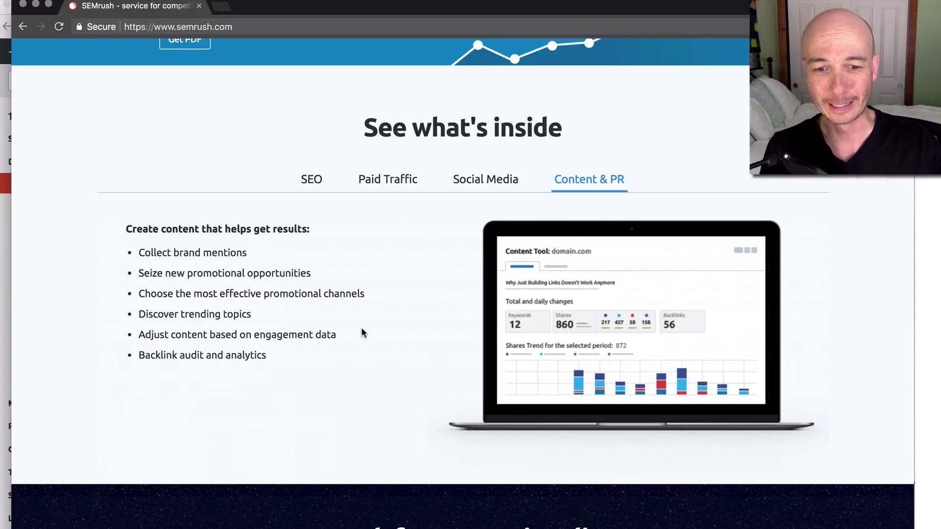
click(35, 5)
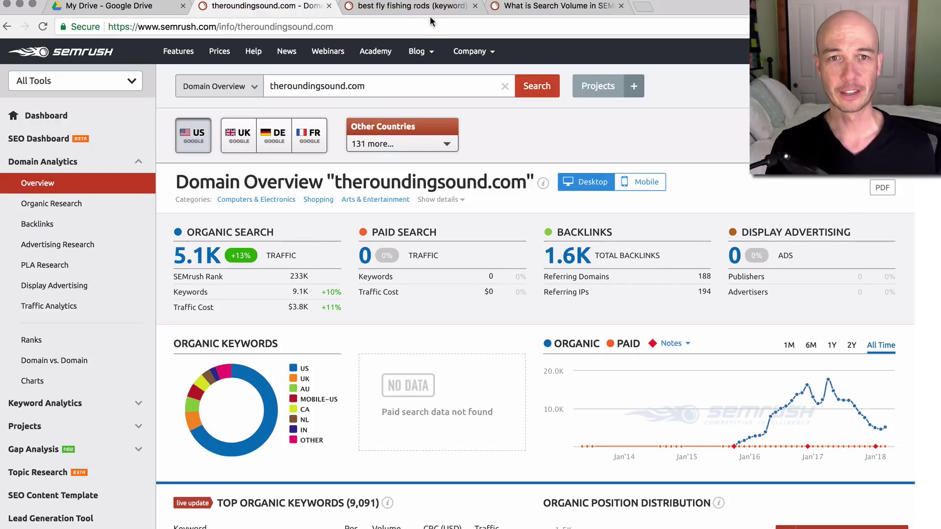
Switch to the 'best fly fishing rods' Keyword Overview showing 720 volume and $0.61 CPC
click(400, 9)
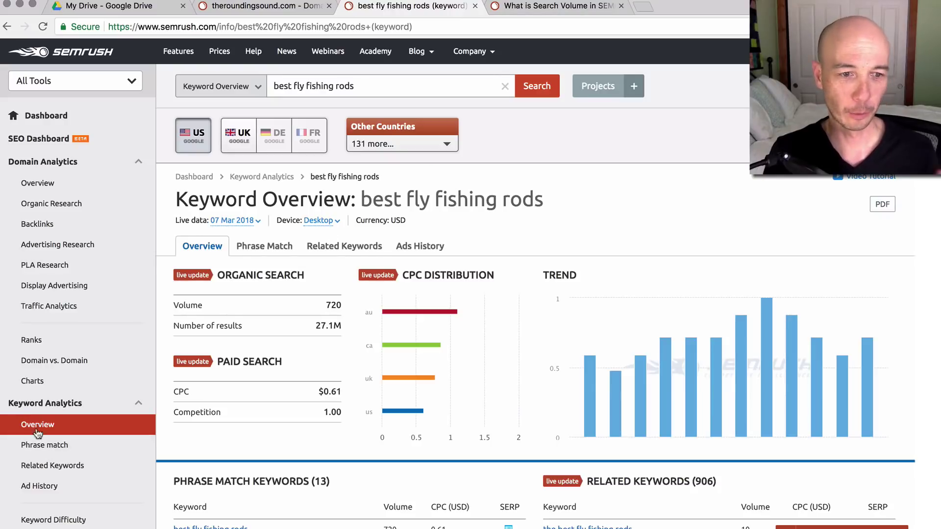
scroll(75, 371, down, 2)
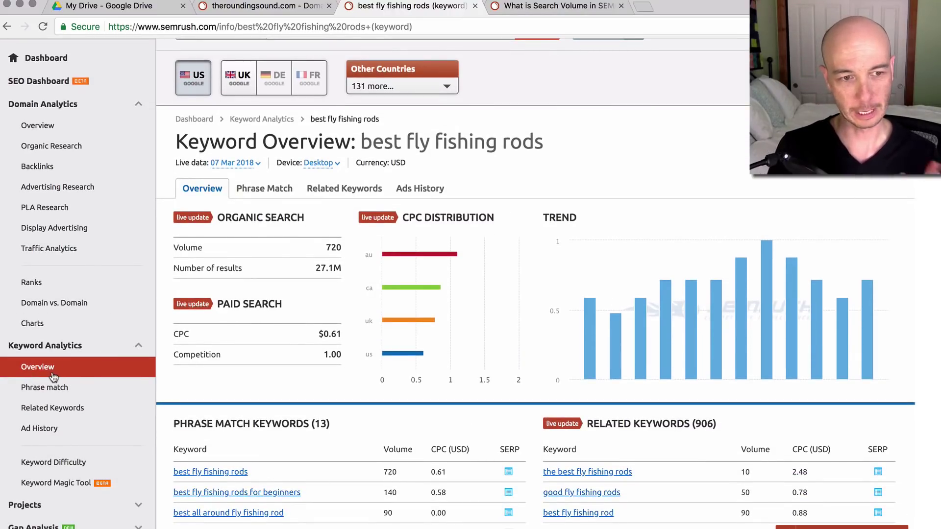
scroll(53, 376, up, 2)
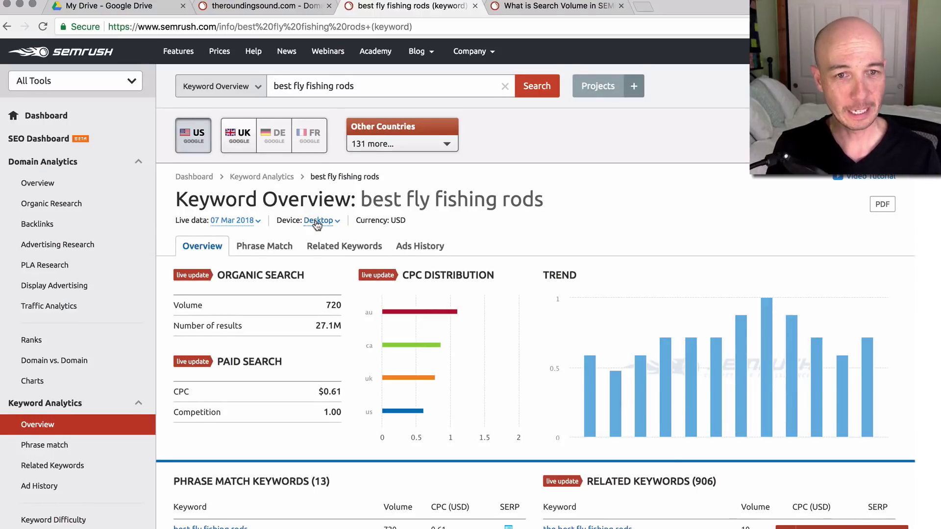
scroll(260, 216, down, 3)
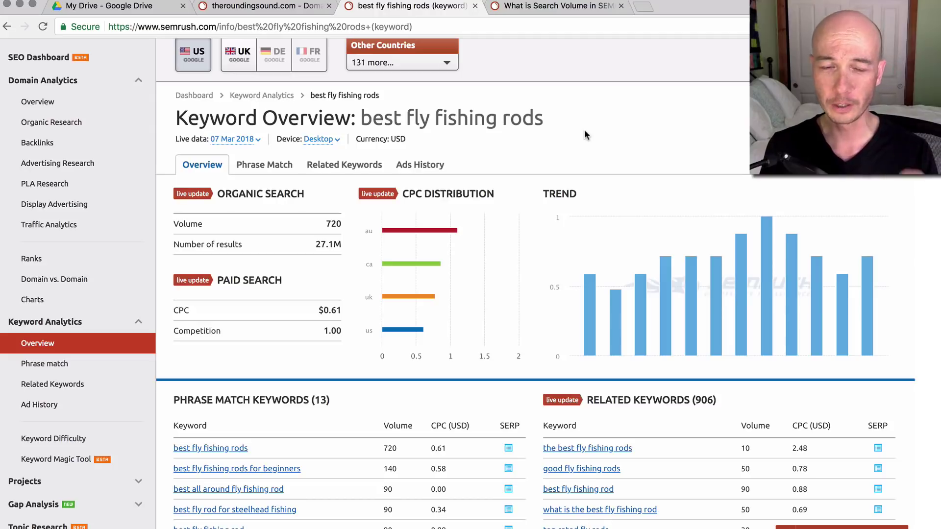
Highlight the seasonal keywords sentence in the 'What is Search Volume' article, then return to the keyword
click(562, 12)
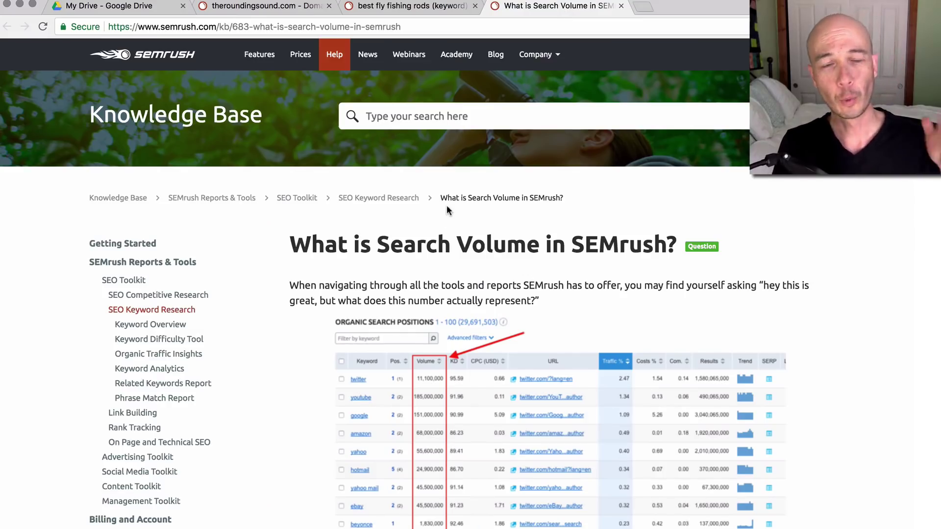
scroll(470, 318, down, 2)
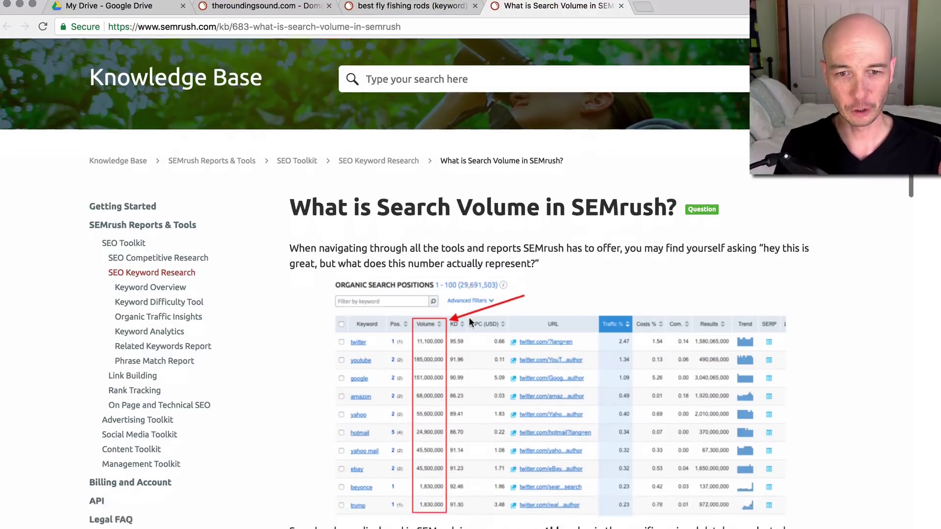
scroll(469, 321, down, 10)
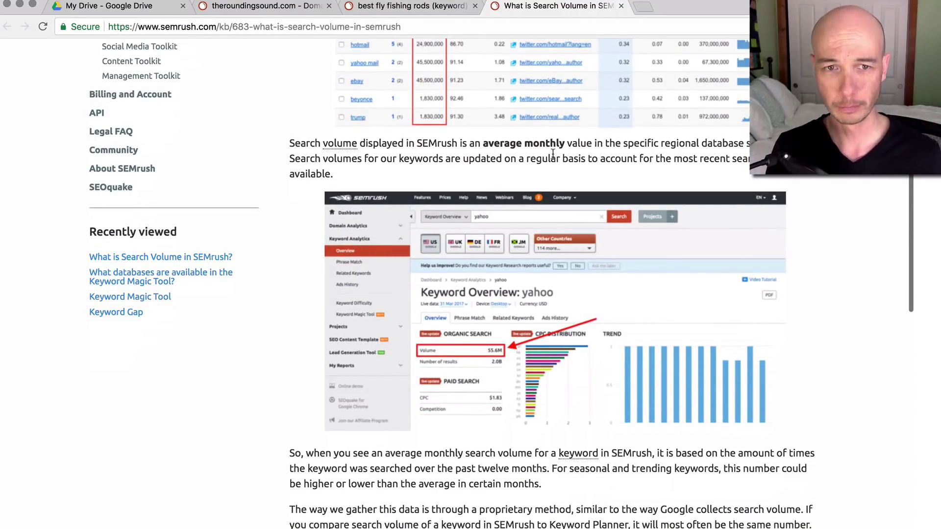
scroll(438, 190, down, 5)
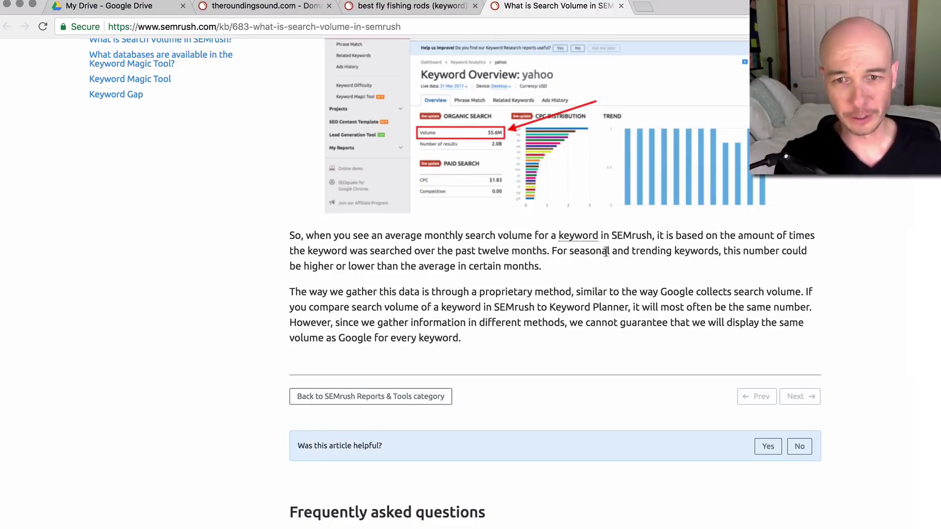
drag(551, 250, 559, 263)
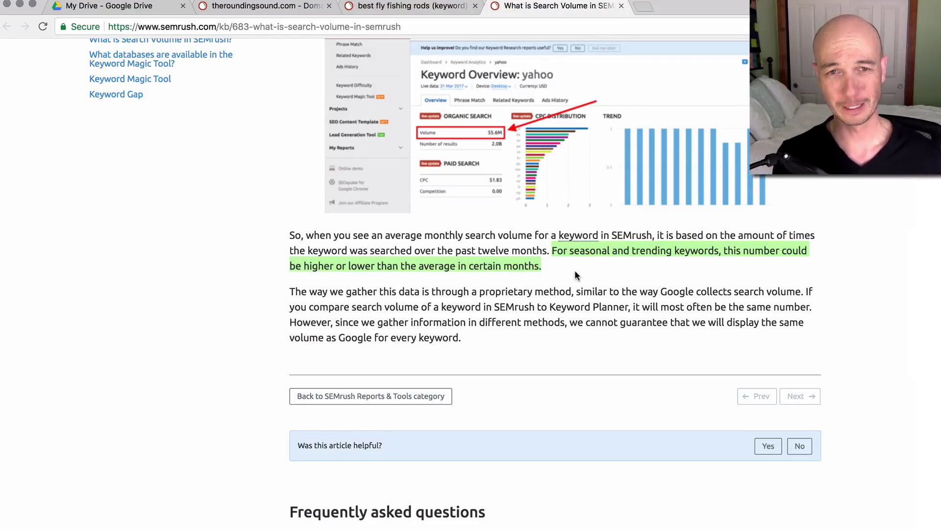
click(435, 6)
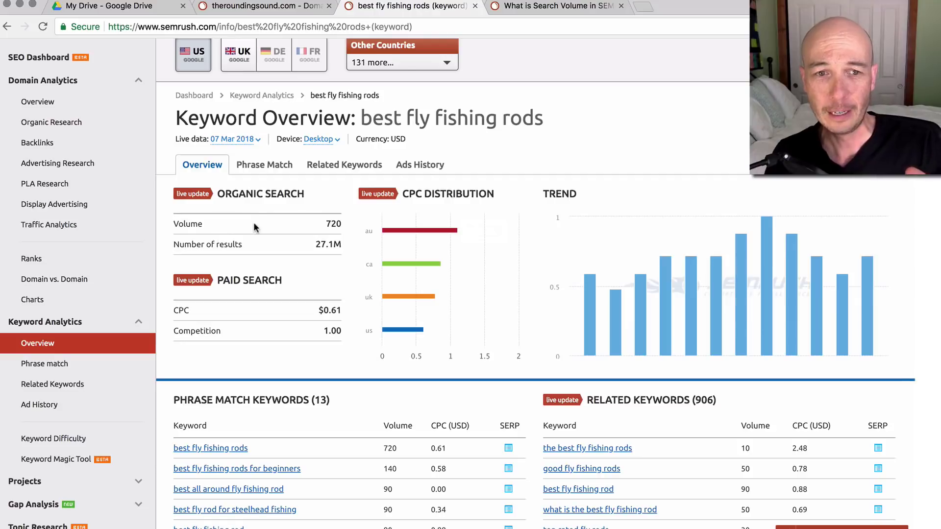
drag(334, 223, 317, 246)
click(317, 248)
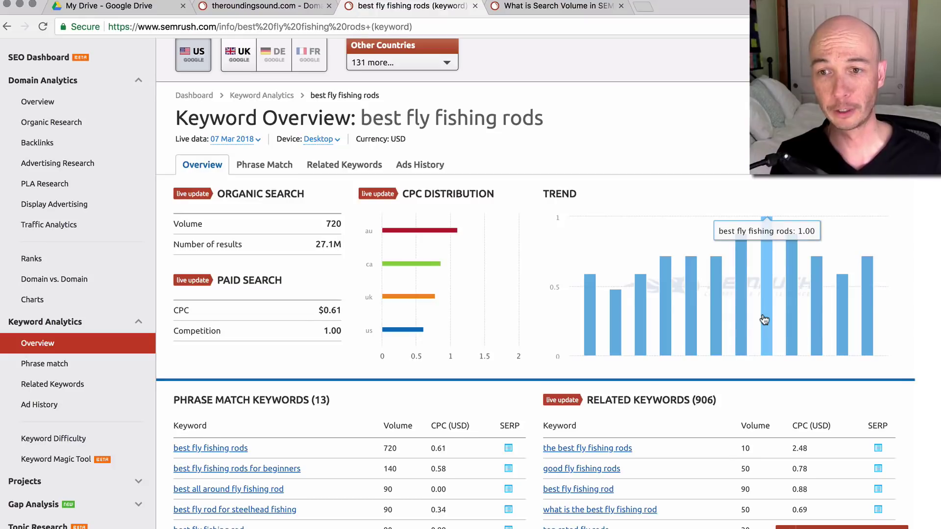
scroll(507, 350, down, 5)
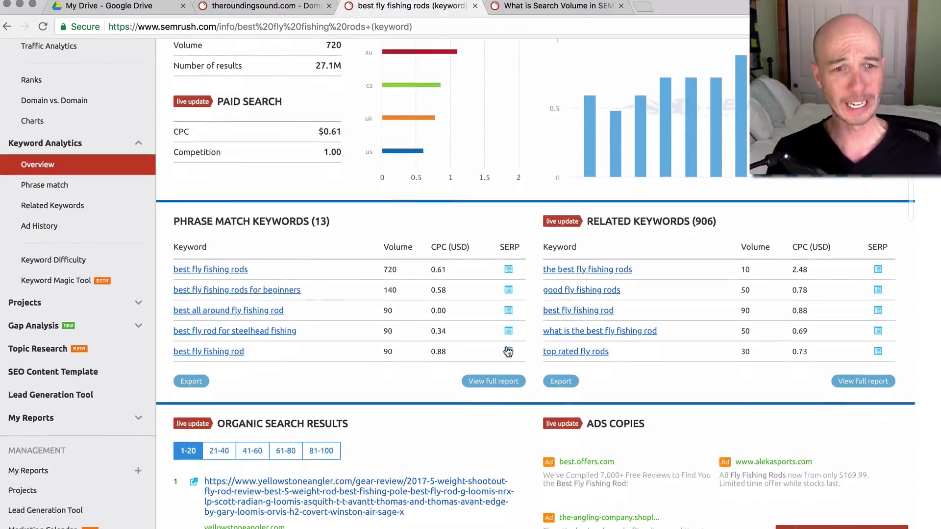
scroll(539, 305, down, 1)
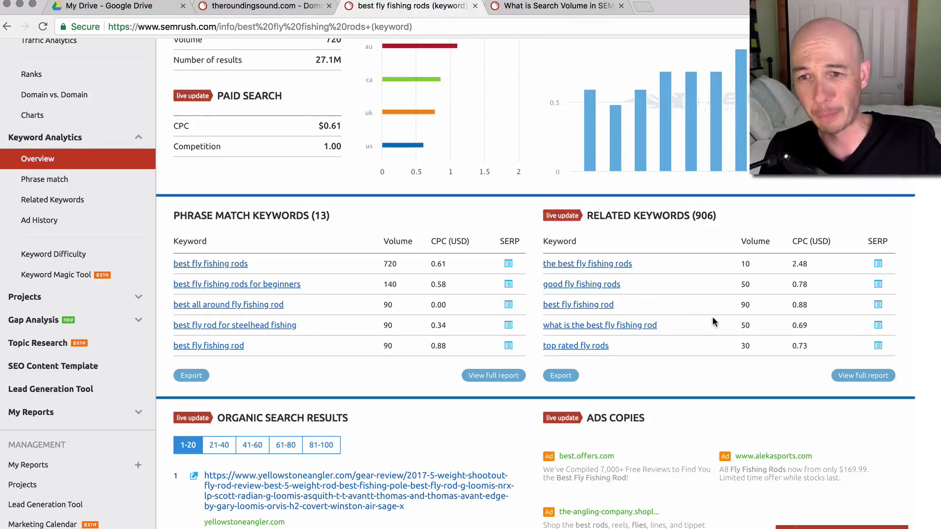
Open the full Related Keywords report for 'best fly fishing rods', listing 907 results
click(859, 378)
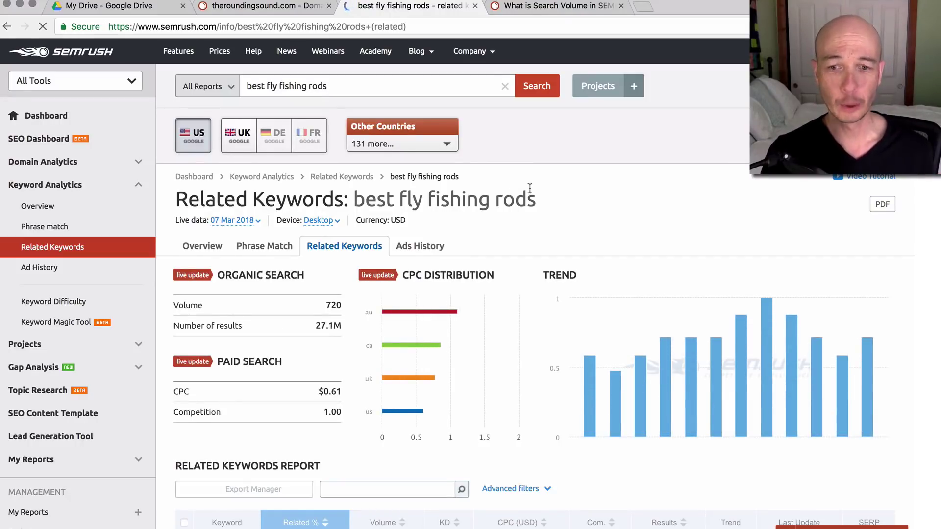
scroll(532, 188, down, 1)
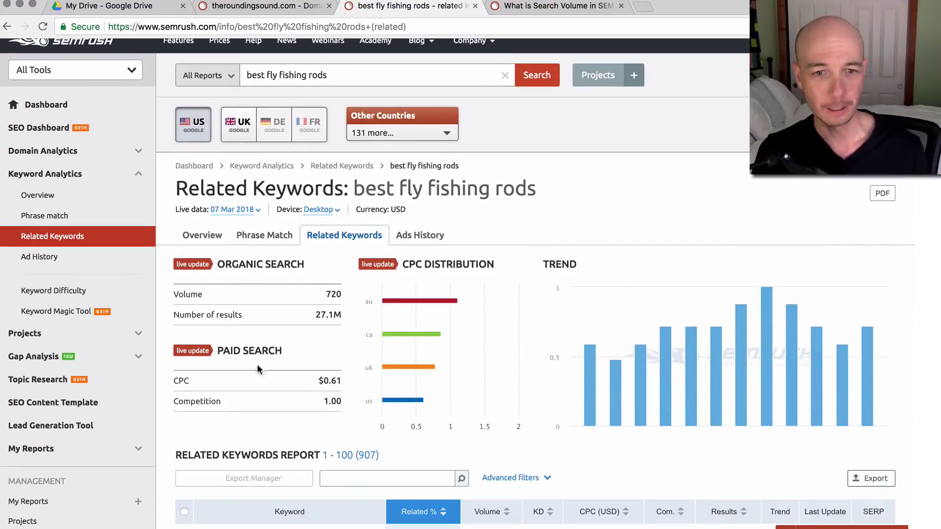
scroll(433, 328, down, 5)
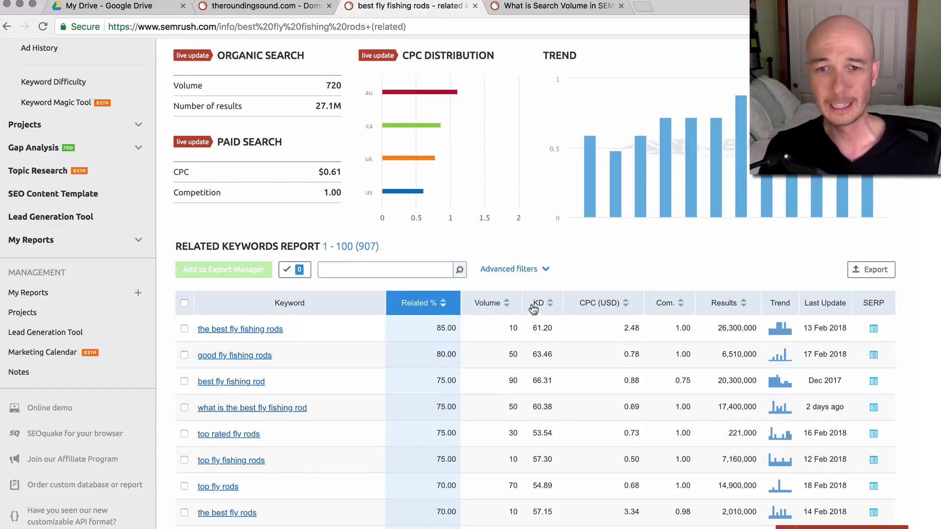
scroll(357, 343, down, 3)
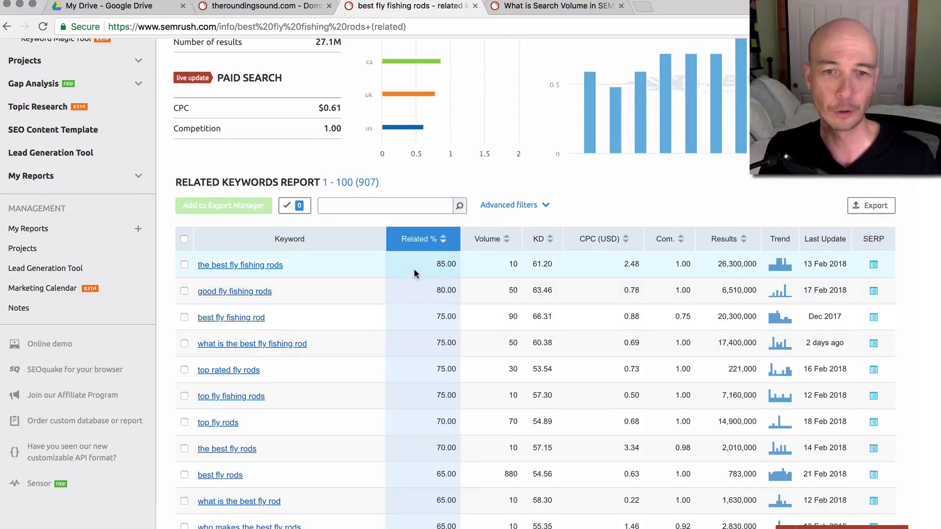
Sort related keywords by Volume, highest first, topped by 'sage rods' and 'fly rod combo' at 1,900
click(490, 239)
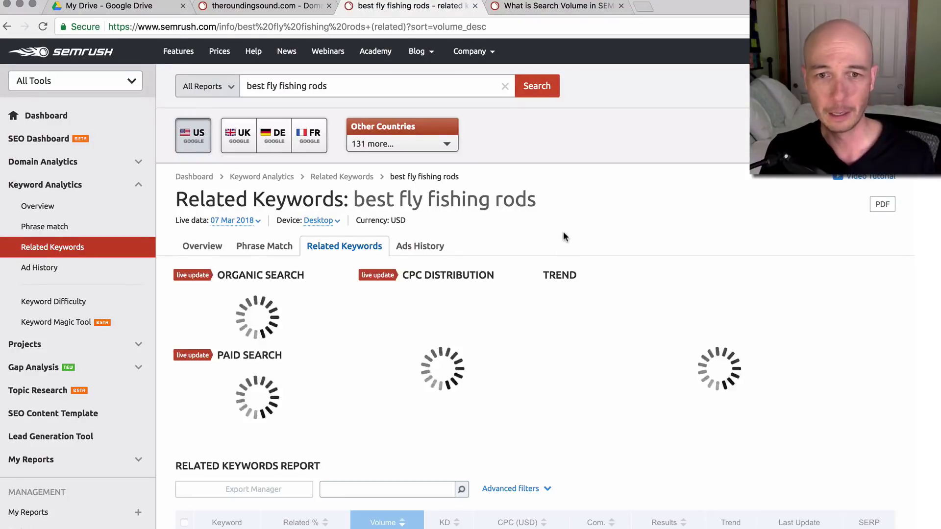
scroll(569, 228, down, 5)
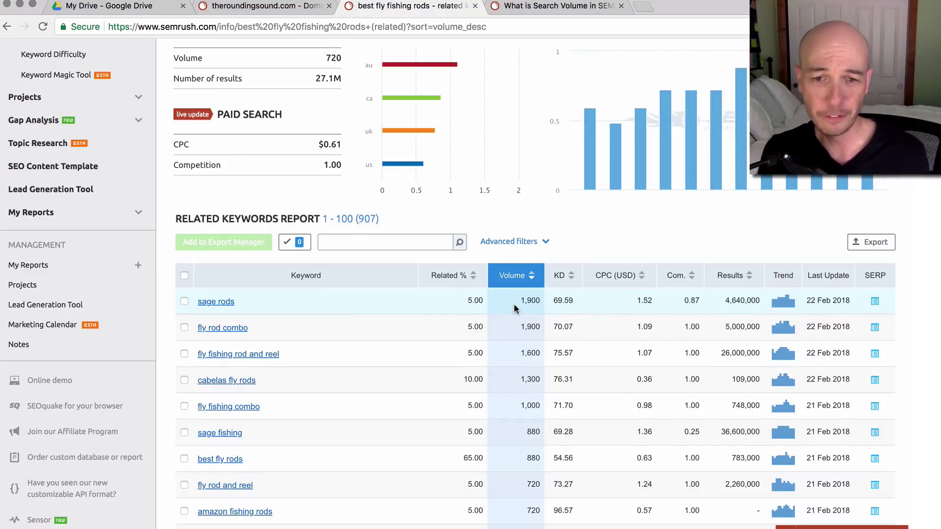
scroll(512, 304, down, 1)
scroll(510, 329, down, 2)
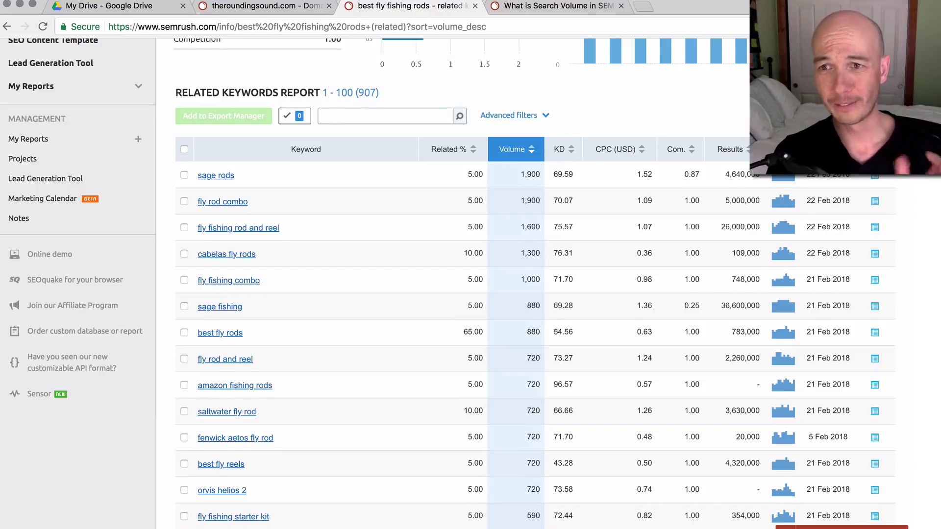
click(875, 116)
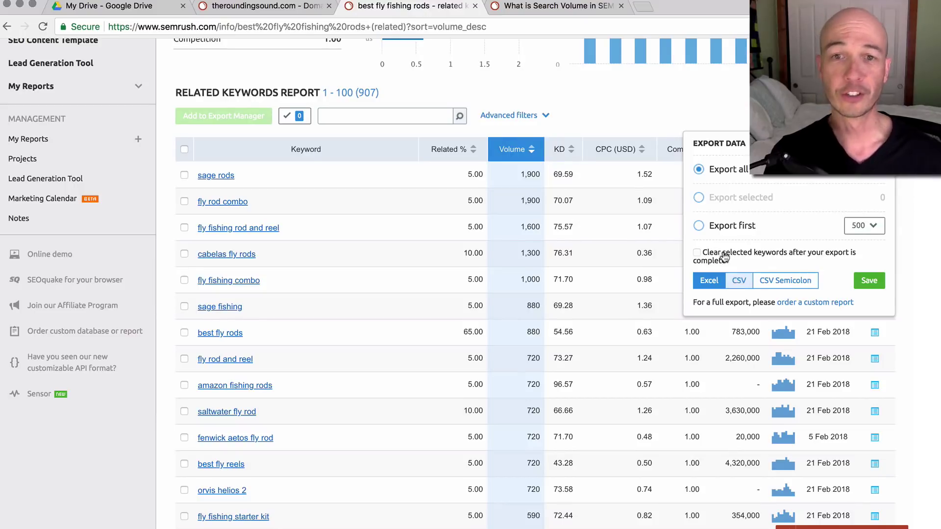
click(648, 107)
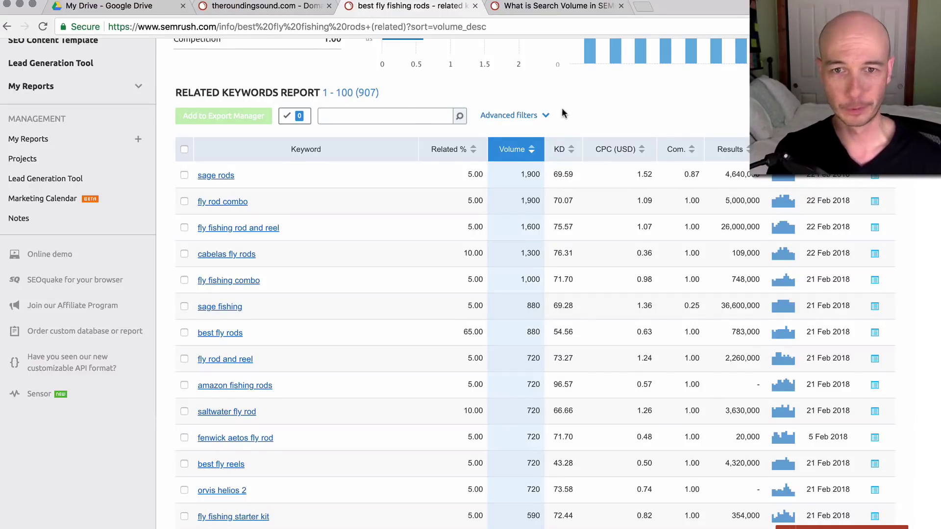
Filter the related keywords to phrases containing 'best', leaving about 112 results
click(375, 116)
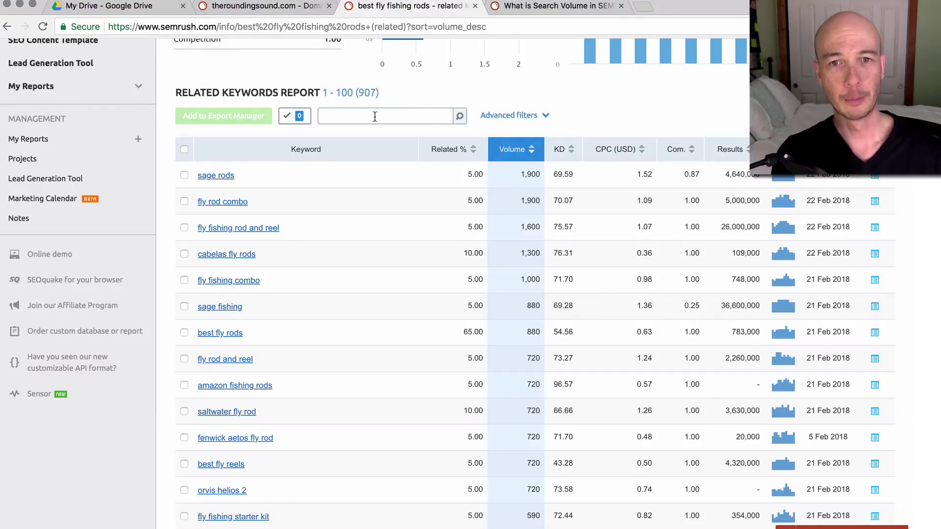
text(best)
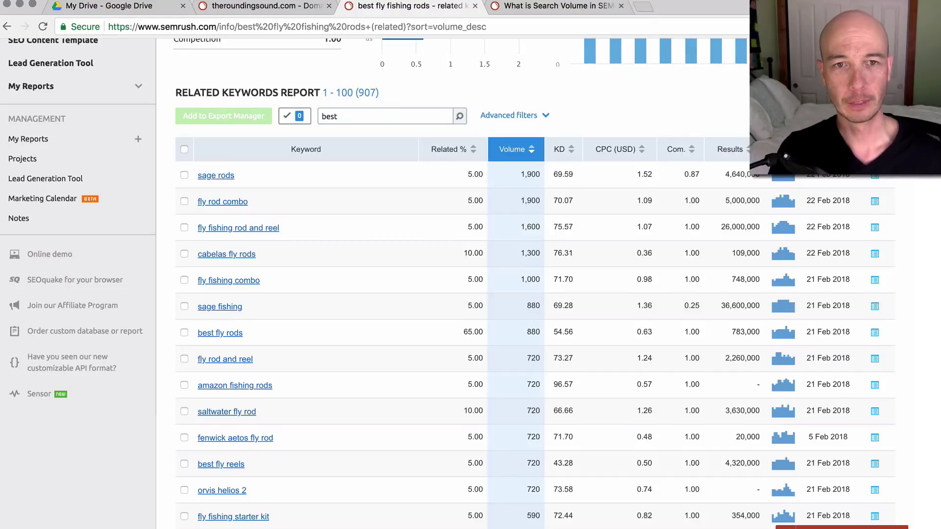
click(460, 117)
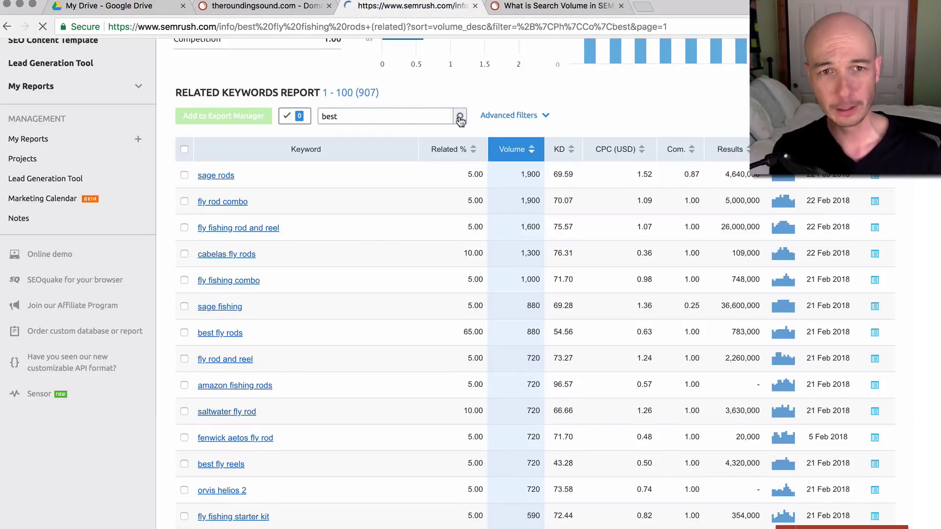
scroll(669, 274, down, 1)
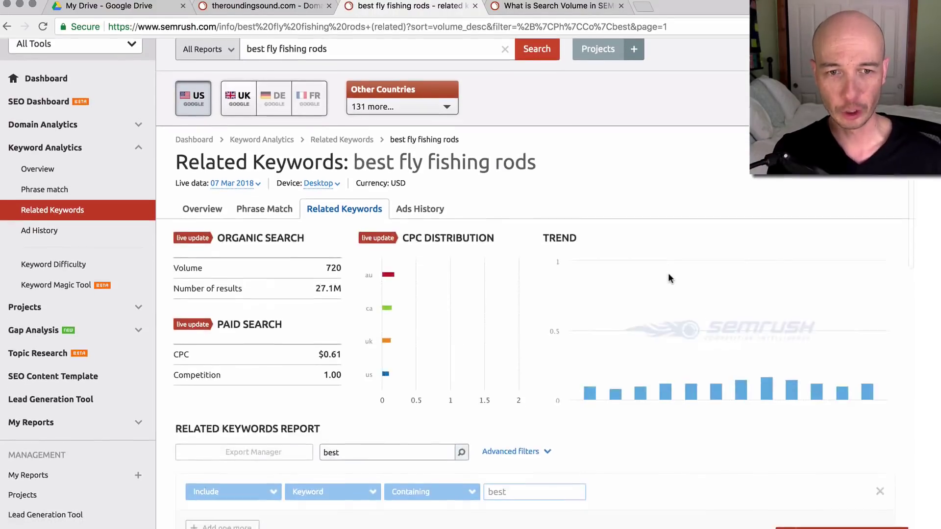
scroll(402, 218, down, 6)
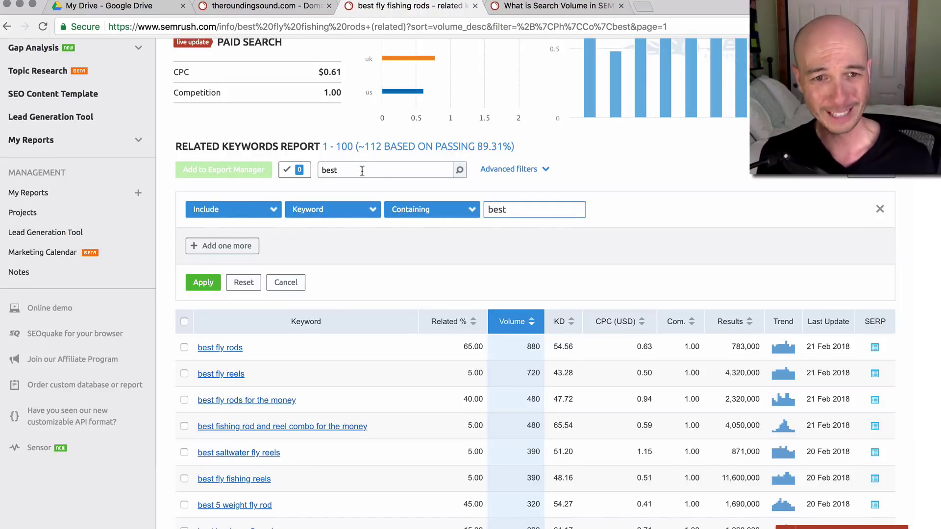
scroll(412, 255, down, 3)
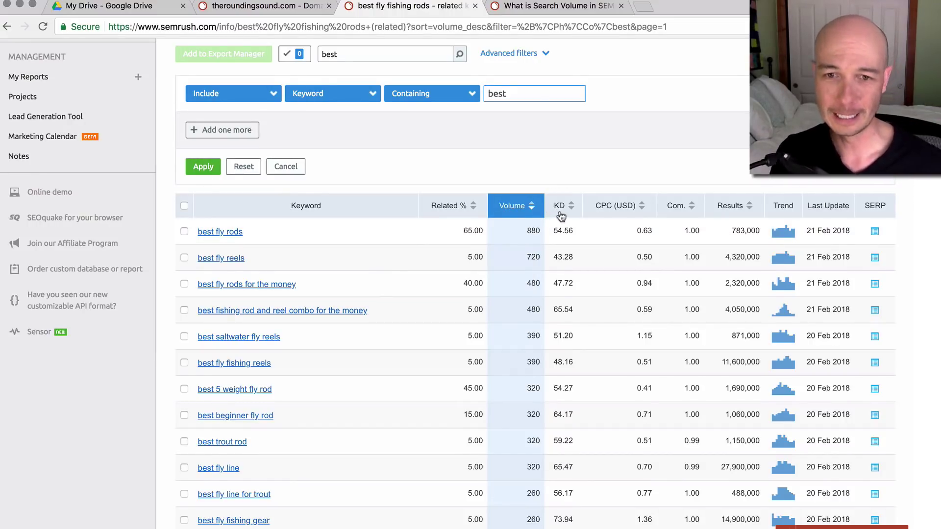
mouse_move(562, 215)
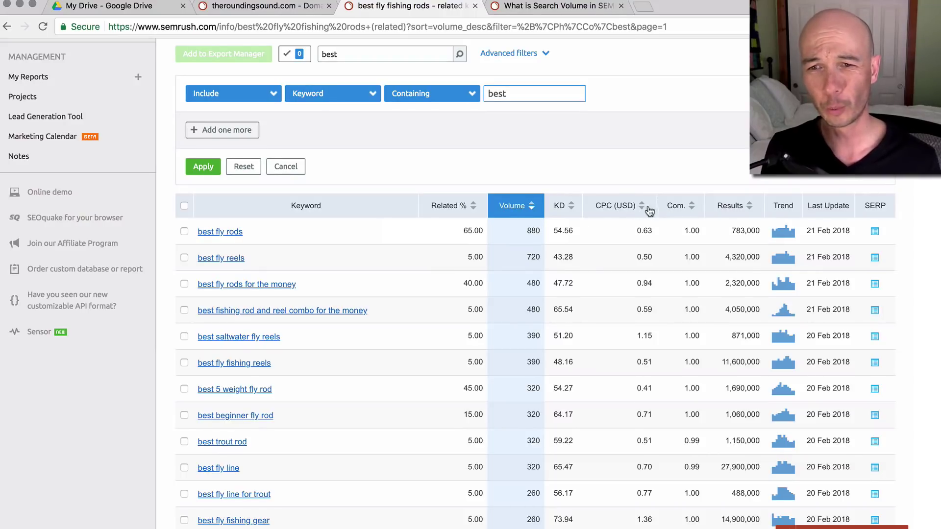
mouse_move(638, 211)
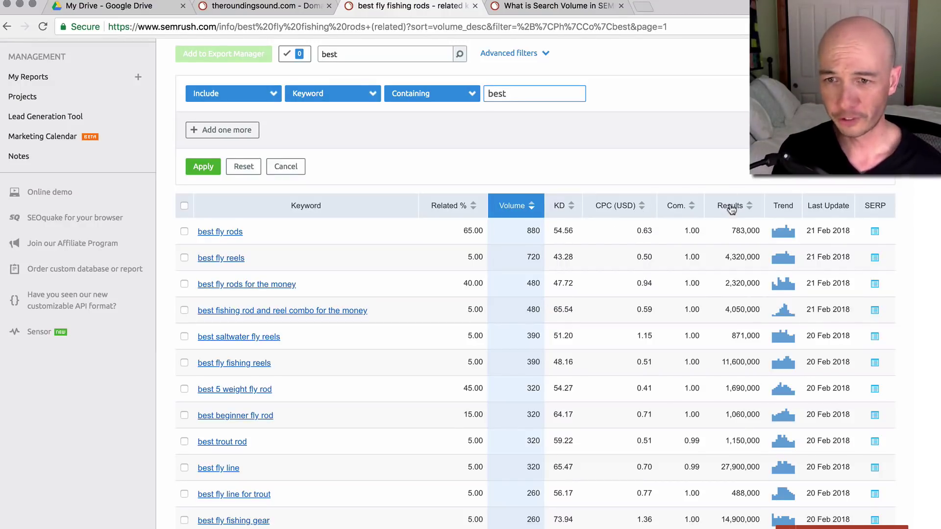
mouse_move(731, 209)
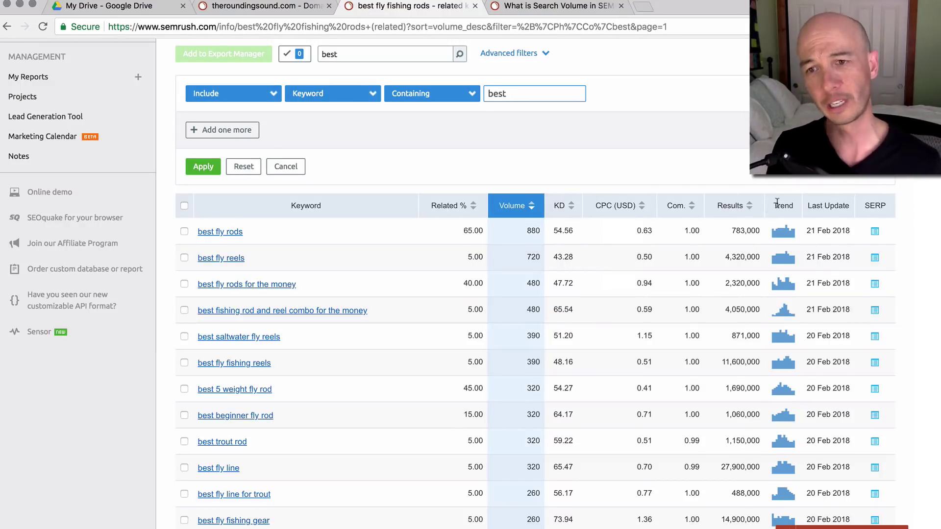
mouse_move(777, 203)
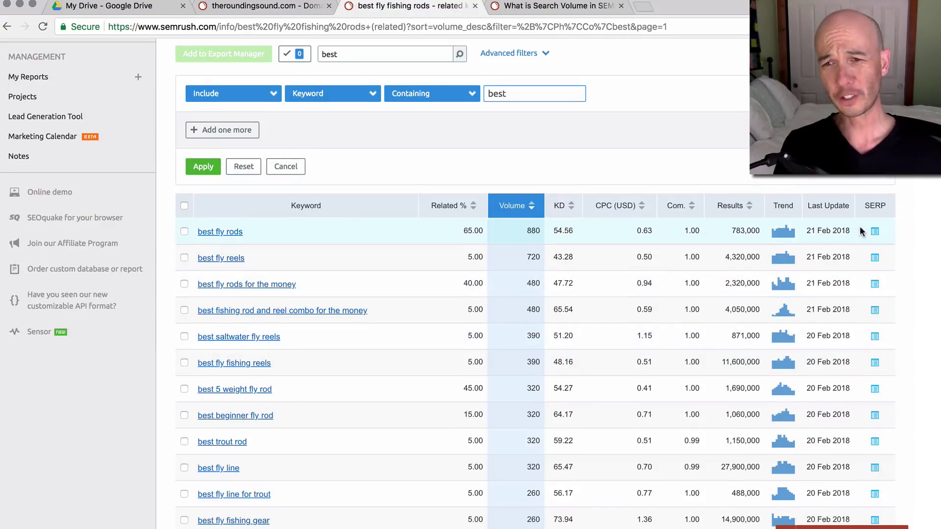
click(876, 259)
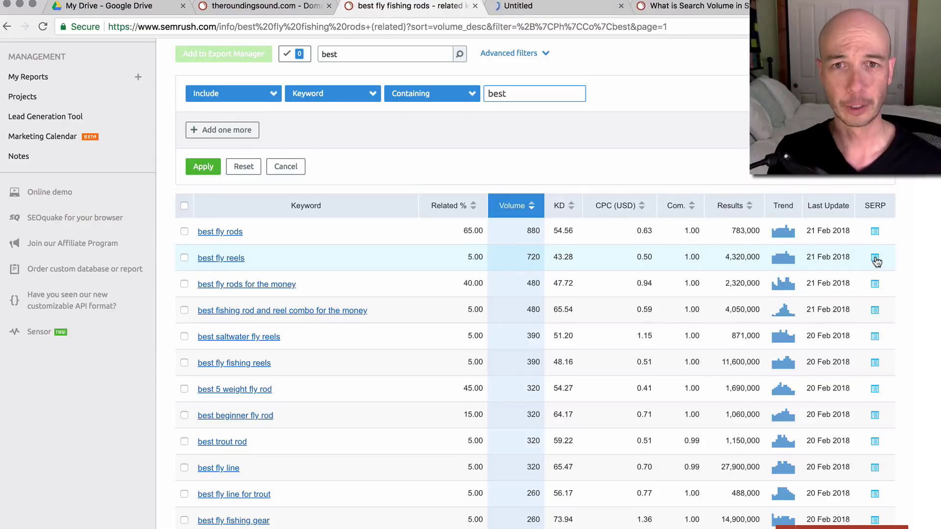
click(537, 8)
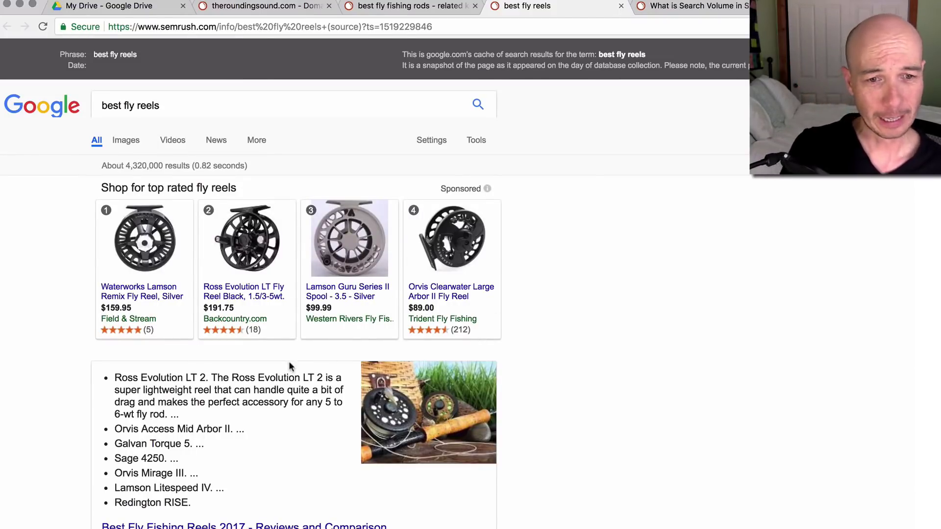
scroll(289, 361, down, 3)
scroll(290, 367, down, 10)
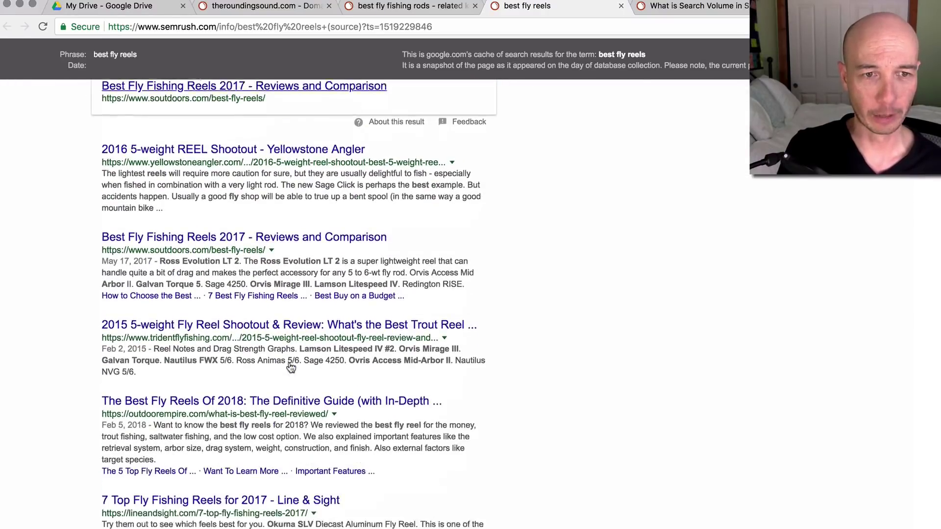
click(621, 5)
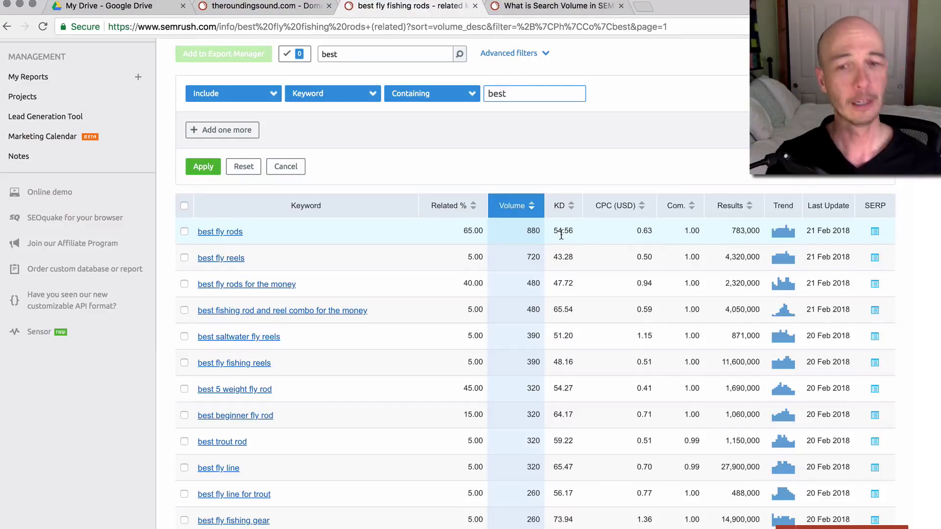
Return to the keyword's Overview and review organic results led by yellowstoneangler.com, soutdoors.com and orvis.com
scroll(481, 184, up, 2)
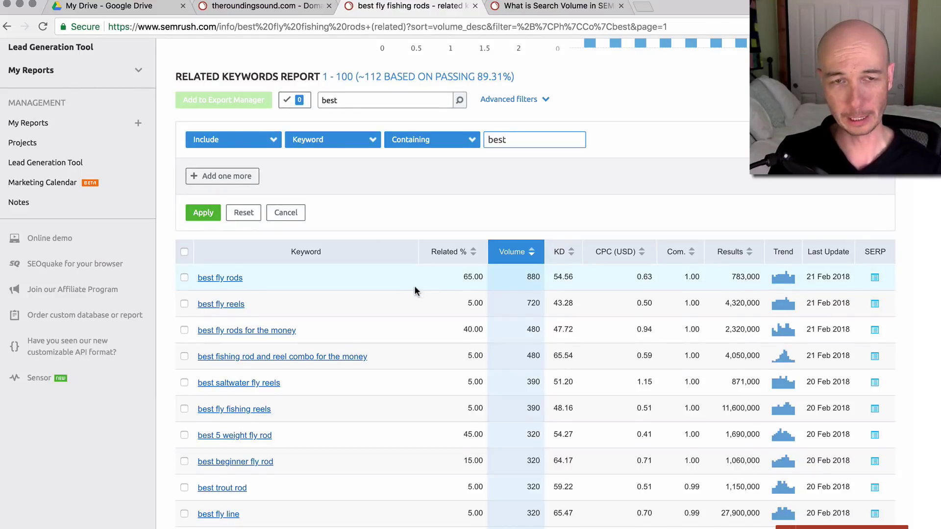
scroll(414, 285, up, 8)
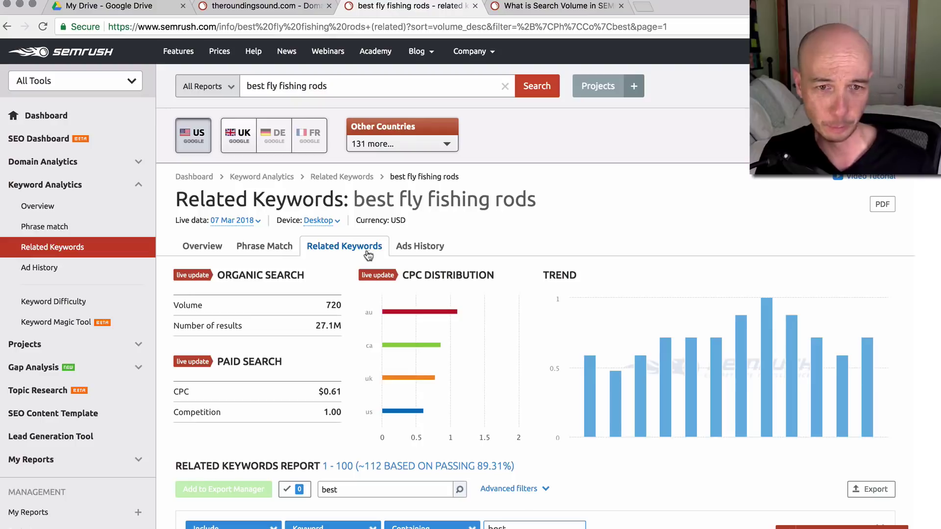
click(194, 249)
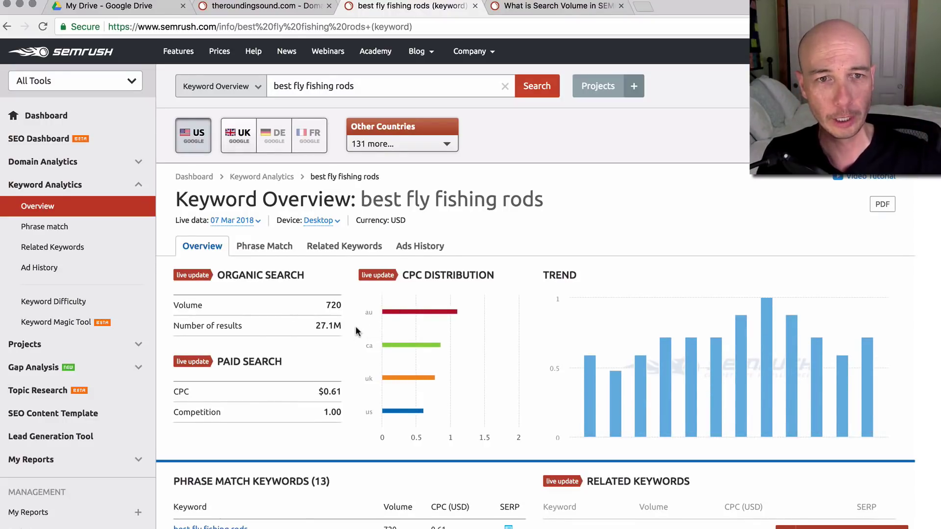
scroll(365, 328, down, 5)
scroll(363, 327, down, 4)
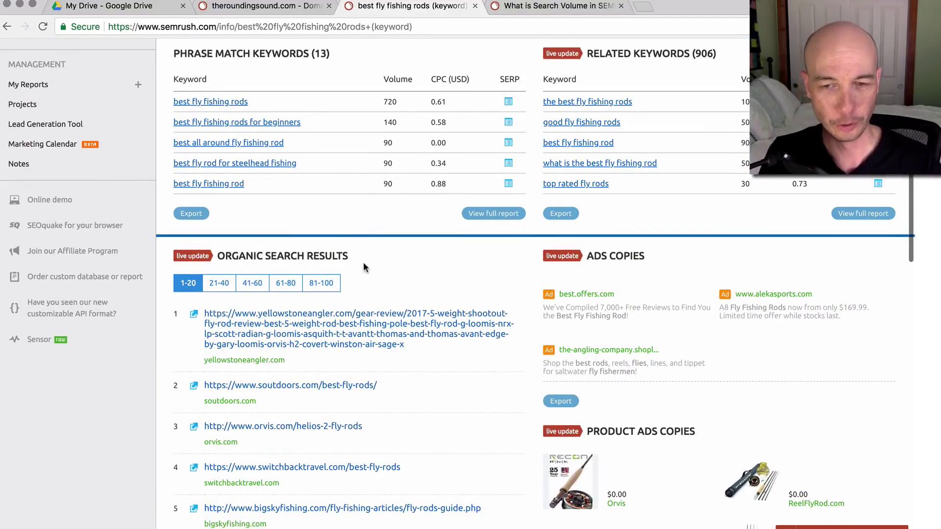
scroll(399, 263, down, 2)
scroll(403, 262, down, 2)
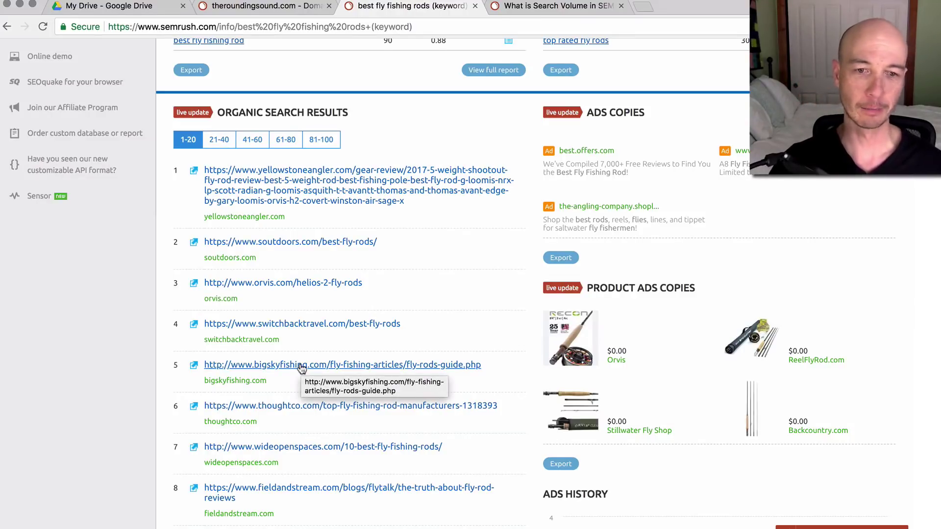
click(303, 365)
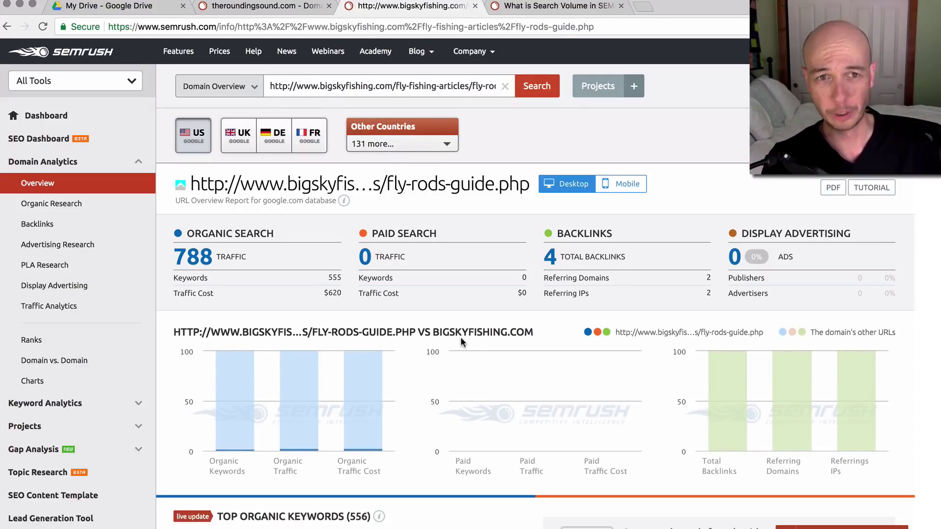
scroll(459, 337, down, 2)
scroll(441, 269, up, 2)
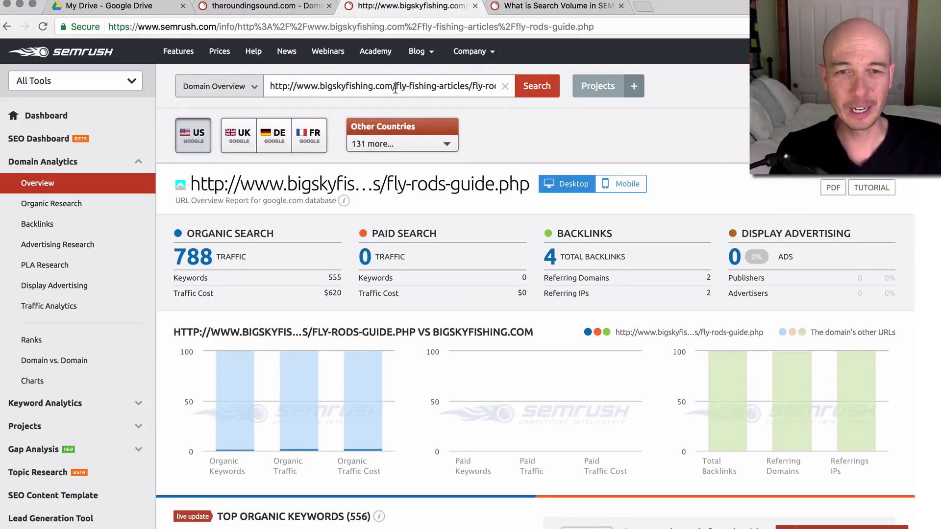
click(396, 87)
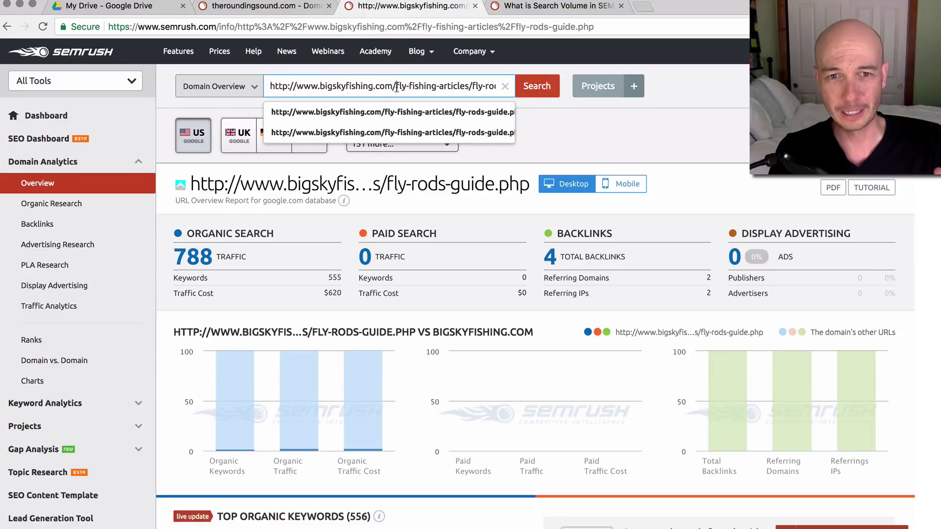
drag(395, 87, 637, 86)
click(421, 88)
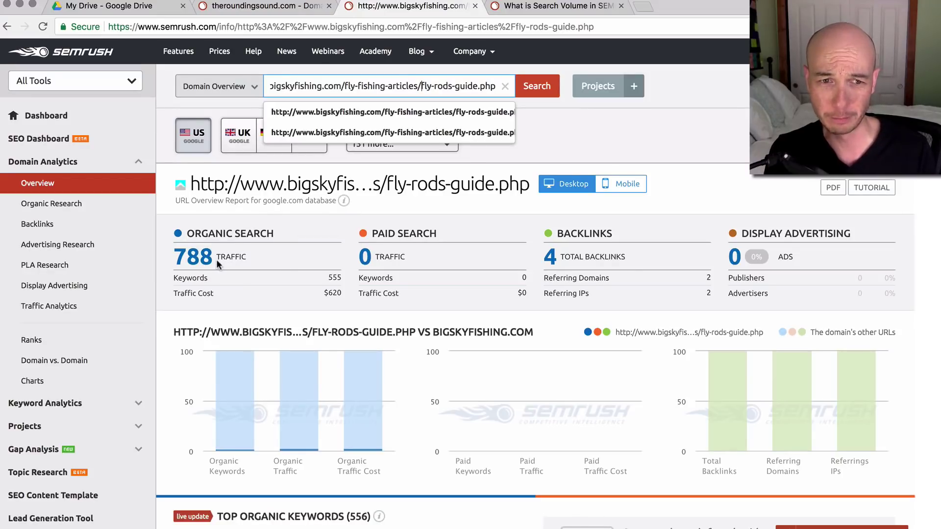
click(368, 205)
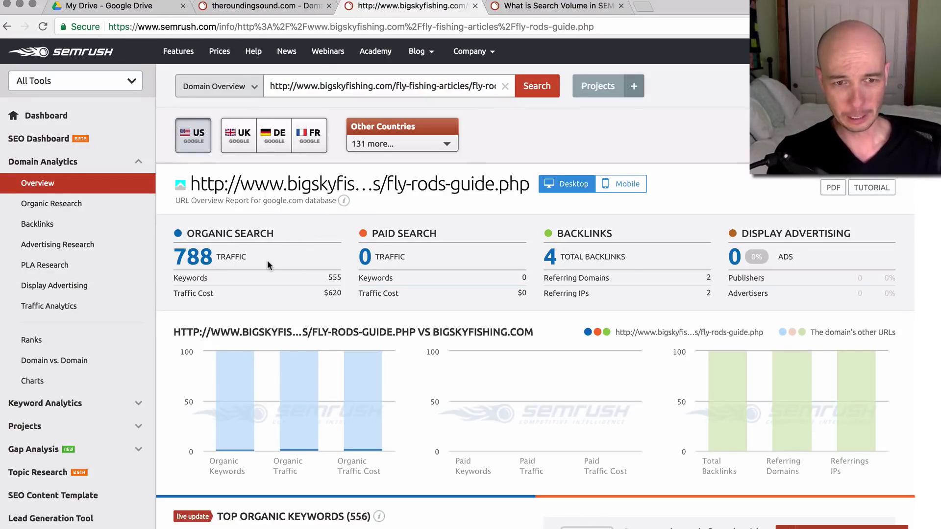
scroll(268, 262, down, 5)
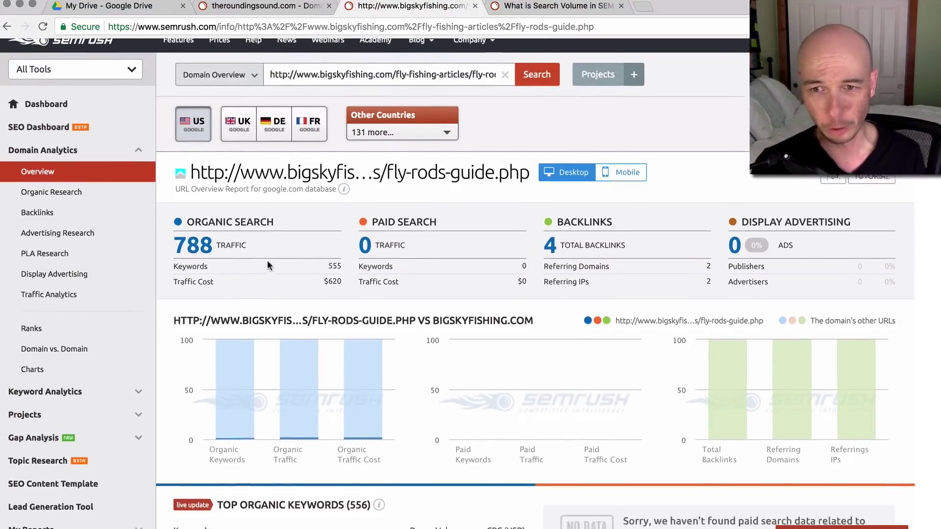
scroll(268, 261, down, 2)
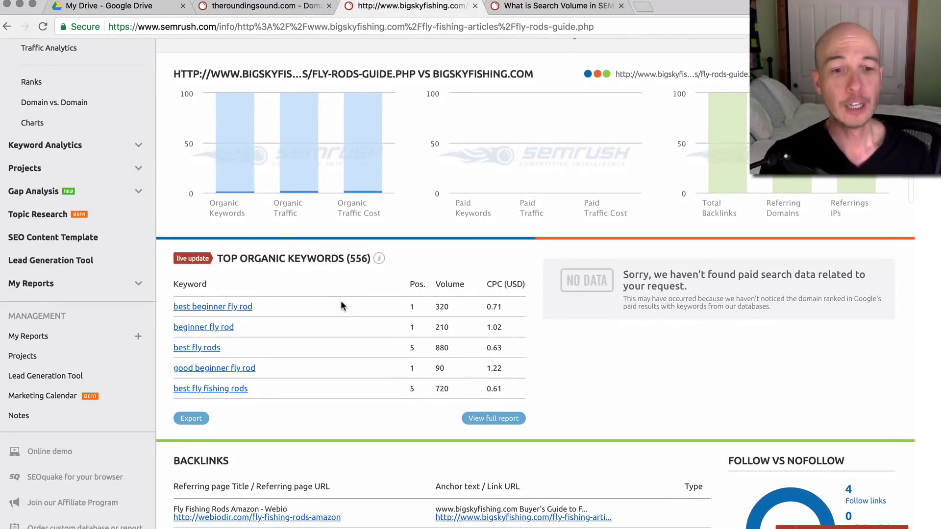
scroll(341, 305, up, 6)
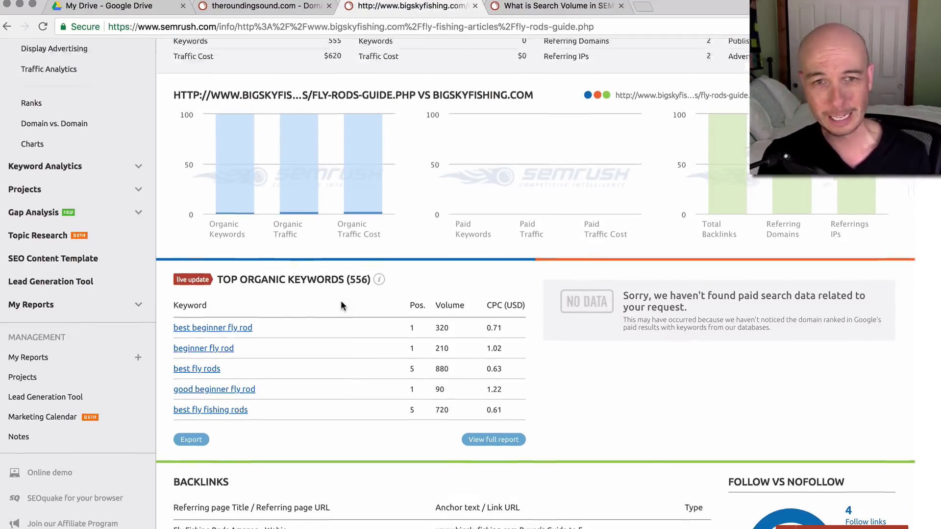
scroll(364, 276, down, 7)
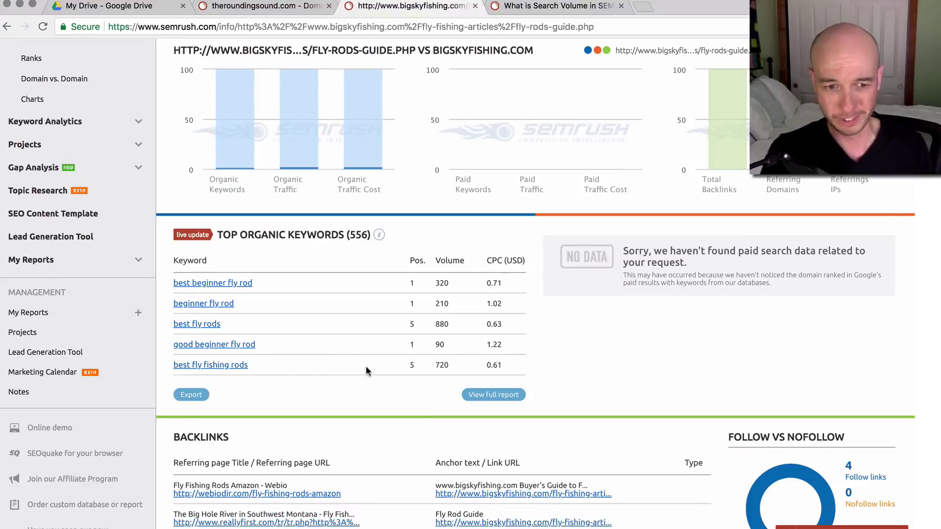
scroll(366, 368, down, 2)
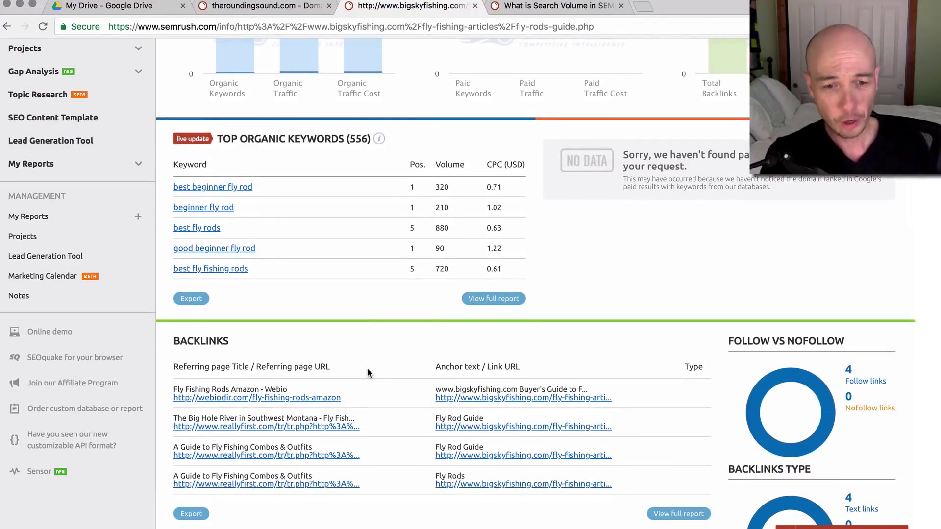
scroll(395, 379, down, 3)
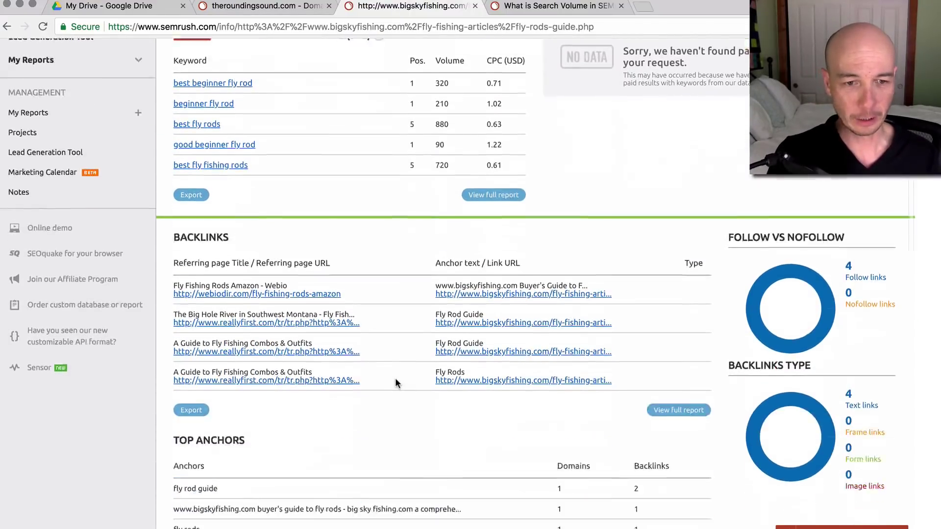
scroll(395, 382, up, 5)
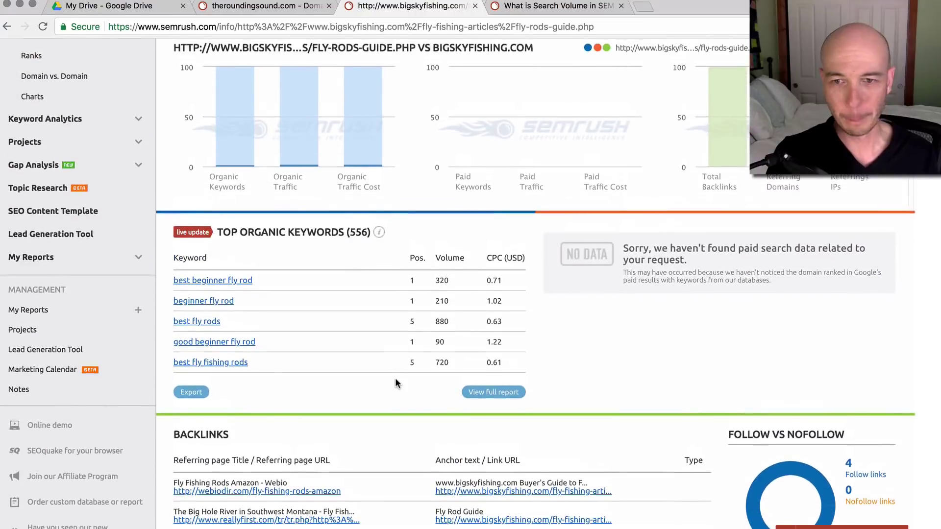
scroll(395, 382, down, 3)
scroll(396, 382, down, 2)
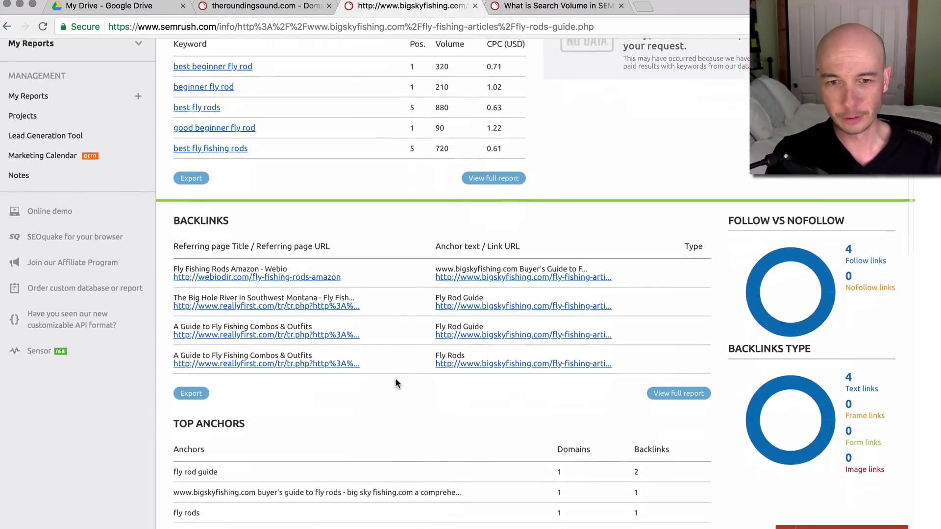
scroll(395, 378, up, 13)
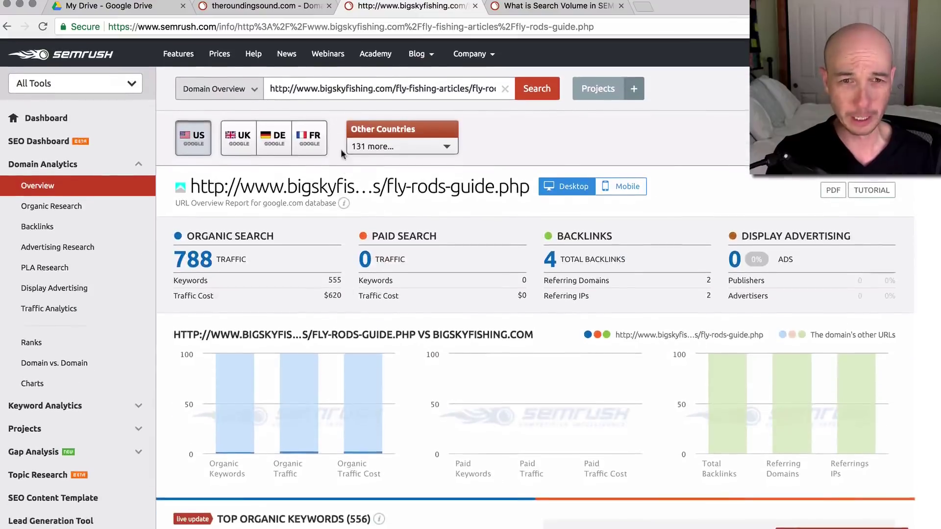
Trim the searched URL down to bigskyfishing.com and run its Domain Overview
click(395, 86)
drag(395, 86, 720, 92)
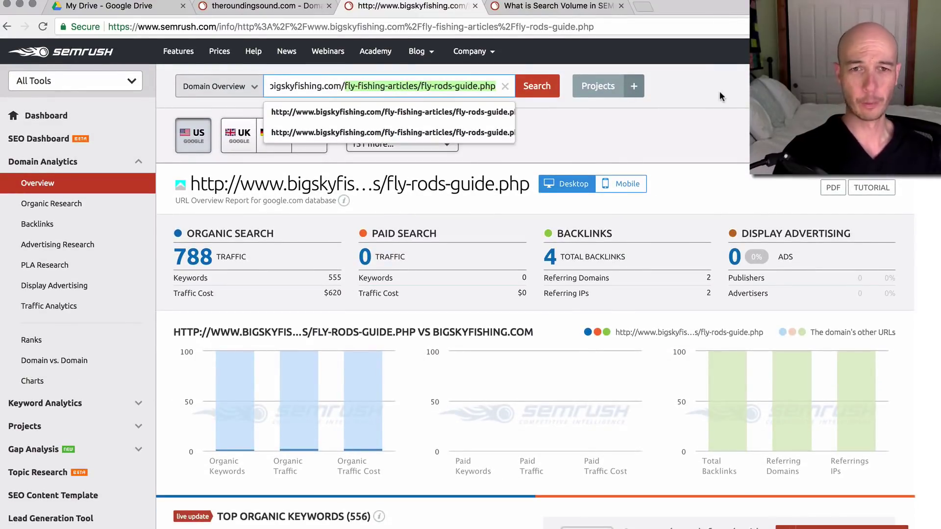
key(BackSpace)
key(BackSpace)
key(Home)
key(shift+Right)
key(shift+Right)
key(shift+Right)
key(shift+Right)
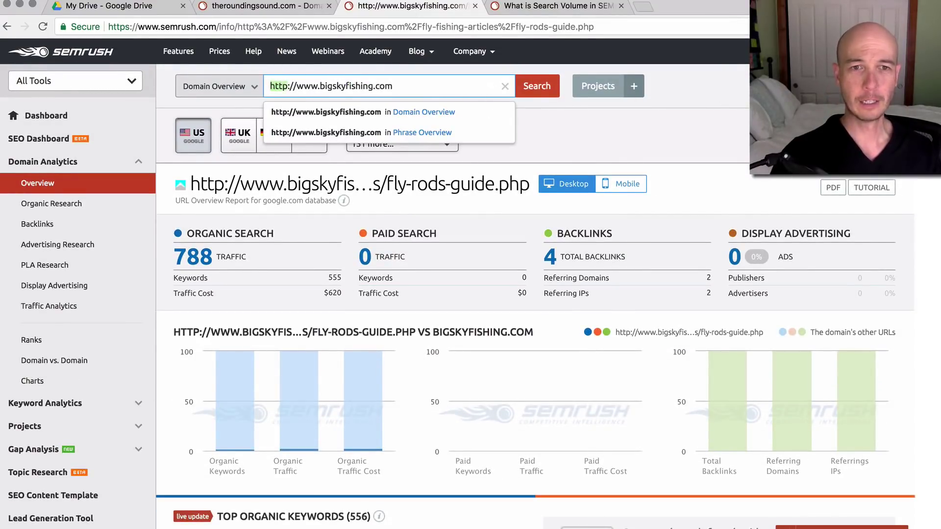
key(shift+Right)
key(shift+Right)
key(shift+Right)
key(shift+Right)
key(shift+Right)
key(shift+Right)
key(BackSpace)
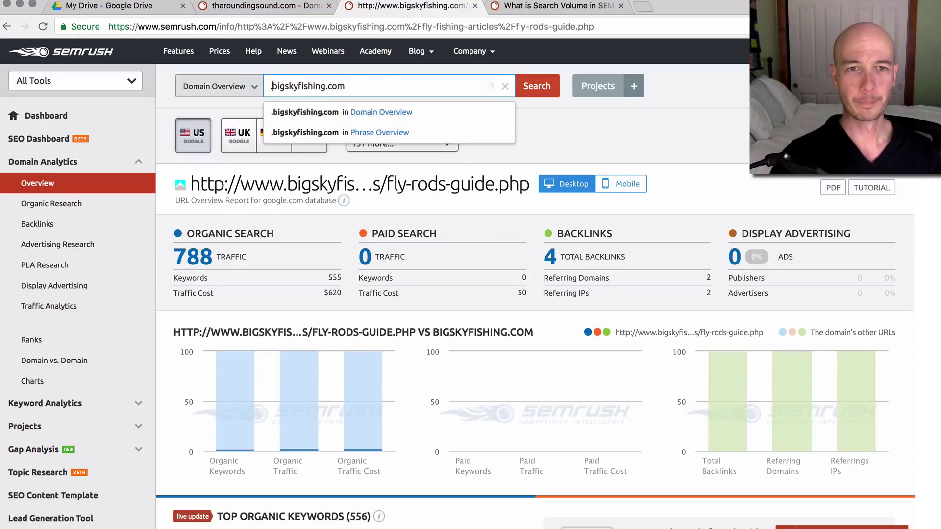
key(Delete)
key(Return)
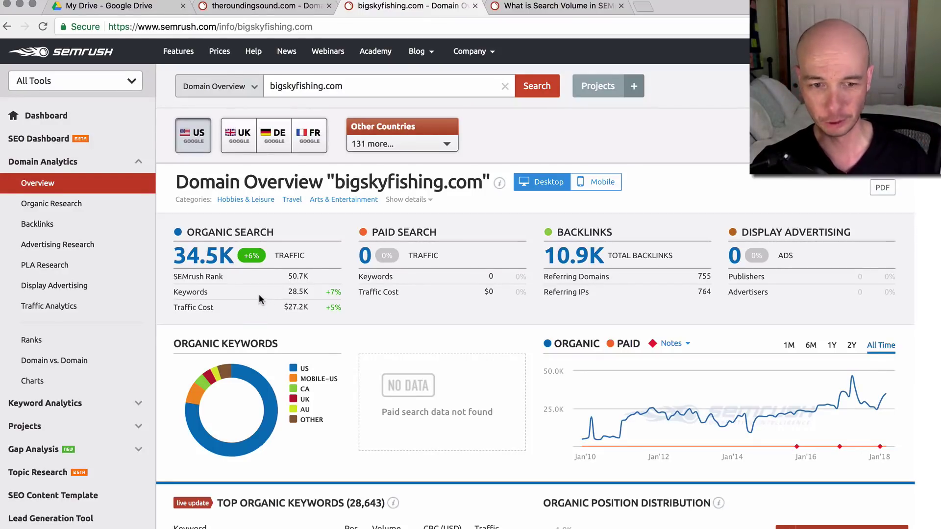
Open competitor visitmt.com from Main Organic Competitors in a new background tab
scroll(336, 366, down, 2)
scroll(336, 365, down, 5)
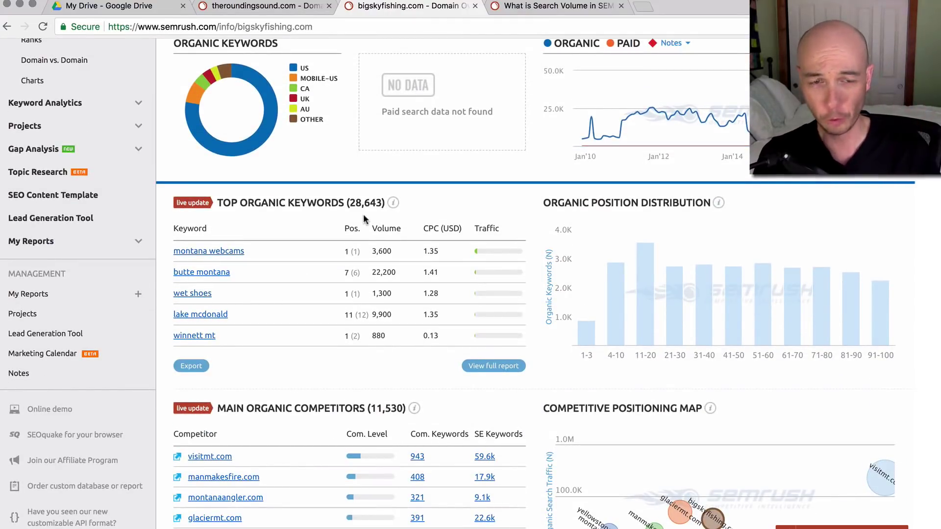
scroll(355, 214, down, 5)
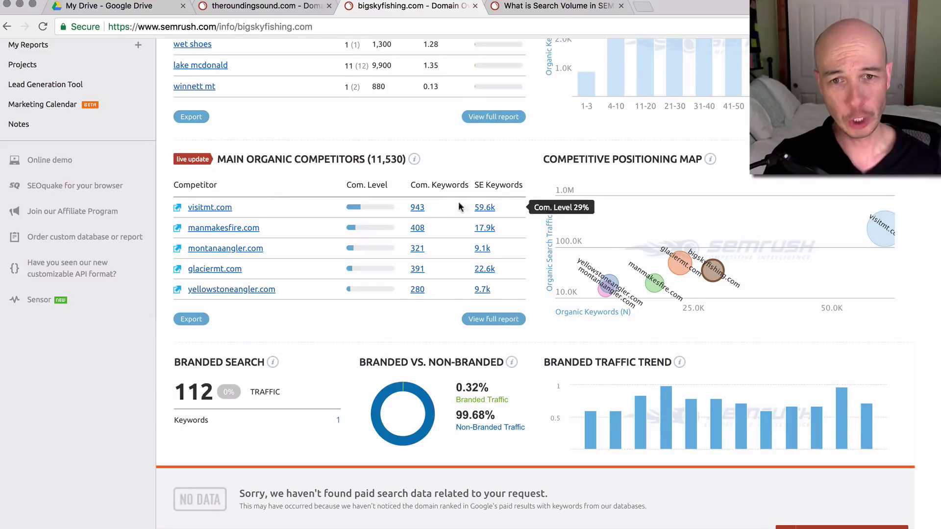
super+click(200, 208)
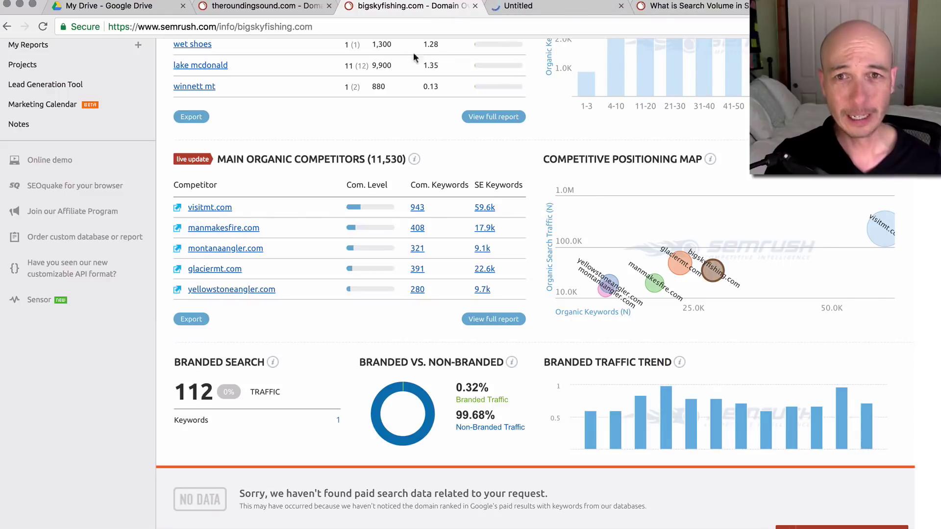
Review visitmt.com's top organic keywords, led by 'montana', and expand Keyword Analytics in the sidebar
click(537, 9)
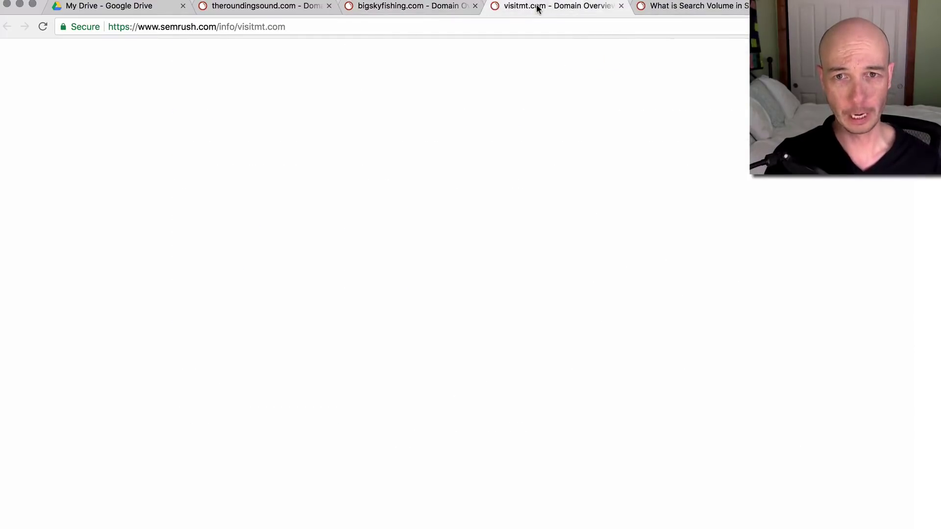
scroll(311, 276, down, 2)
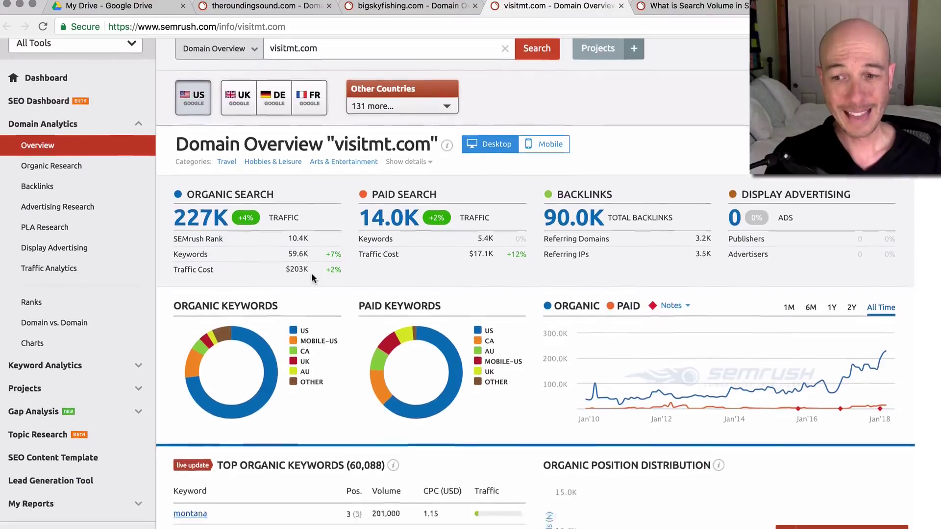
scroll(312, 277, down, 5)
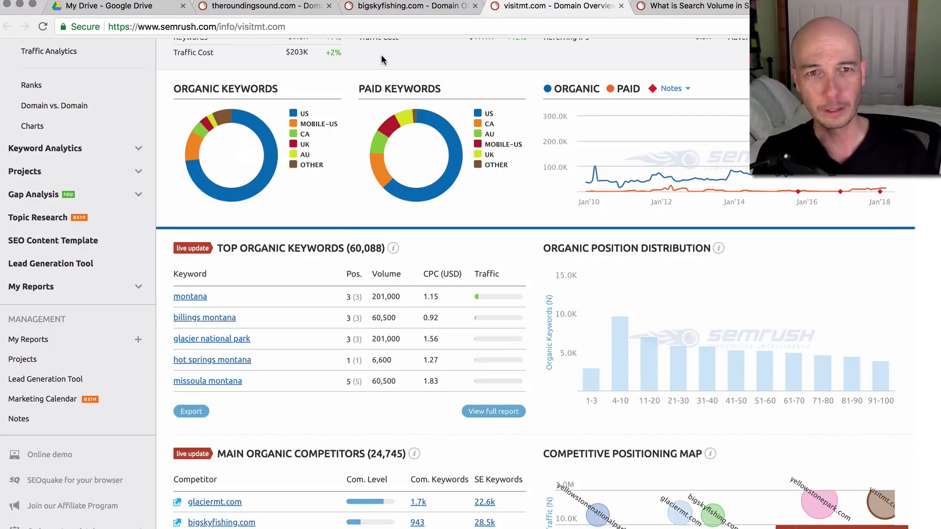
click(87, 148)
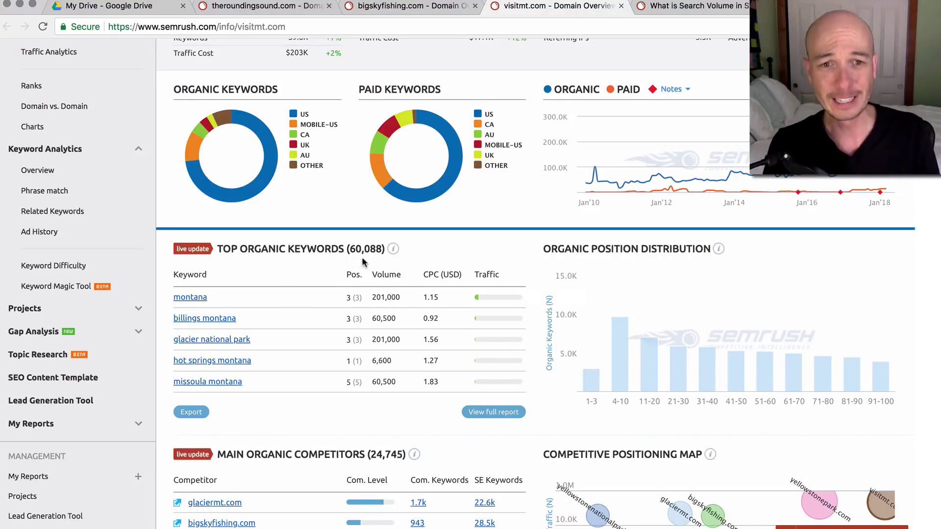
Switch back to bigskyfishing.com's Domain Overview, showing 28,643 organic keywords led by 'montana webcams'
click(389, 7)
scroll(371, 242, up, 5)
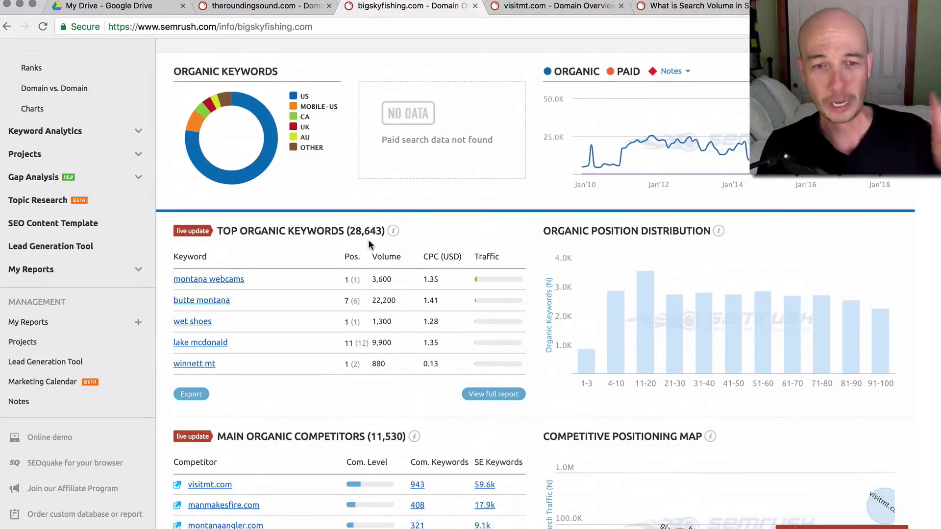